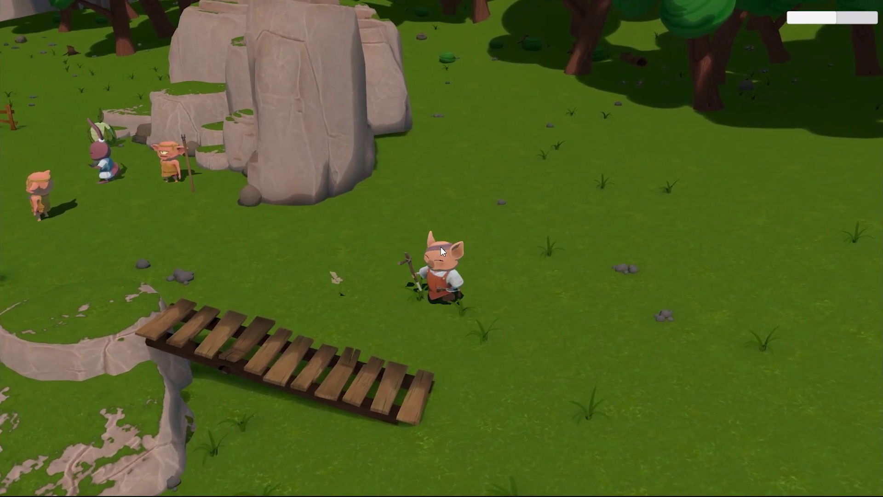
Walk the pig to the bridge, pick up the cane, and head into the forest
key("s")
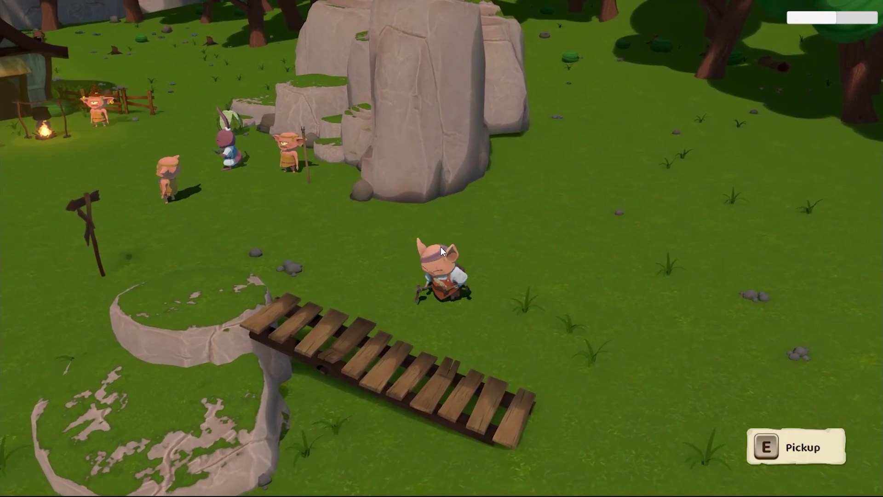
key("e")
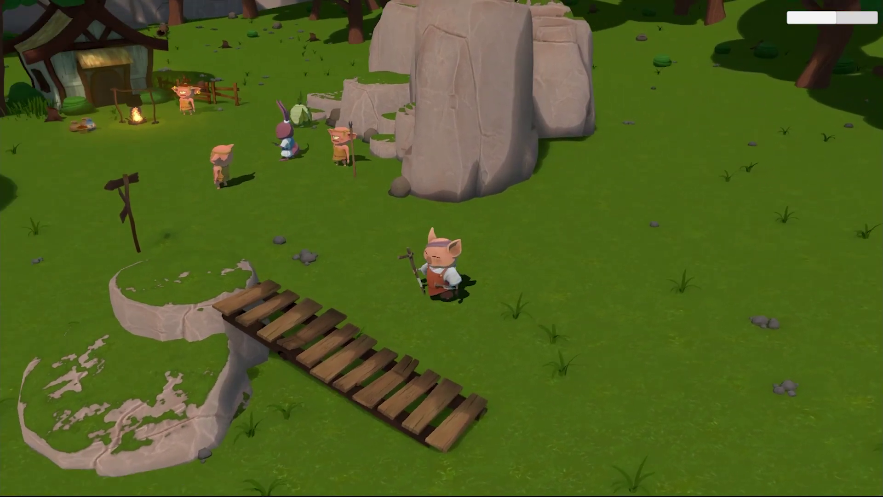
key("q")
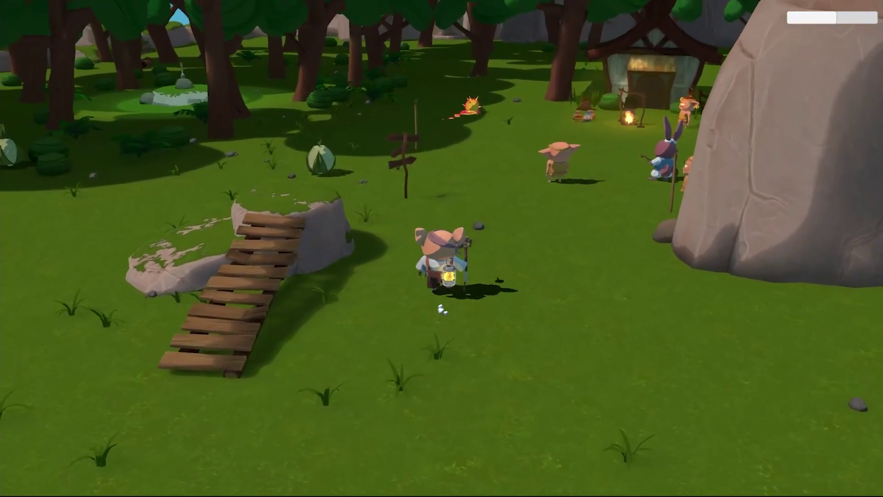
key("q")
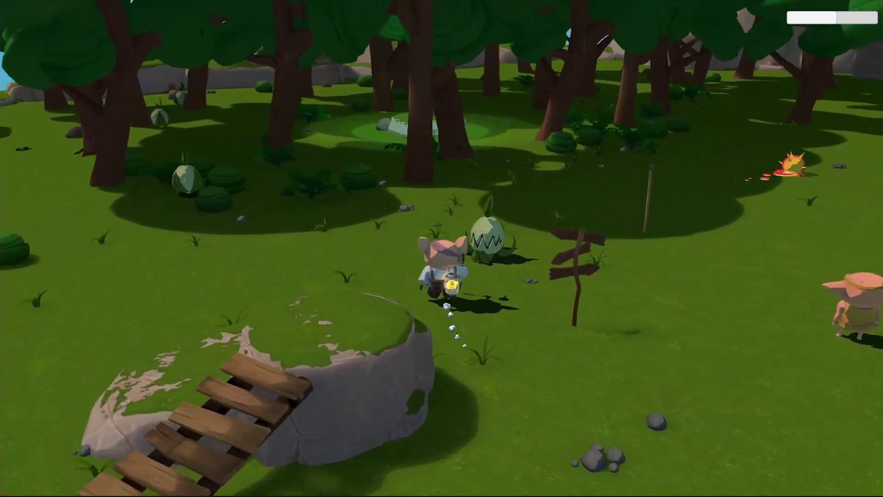
Defeat the egg-shaped plant critter with repeated cane swings
left_click(444, 250)
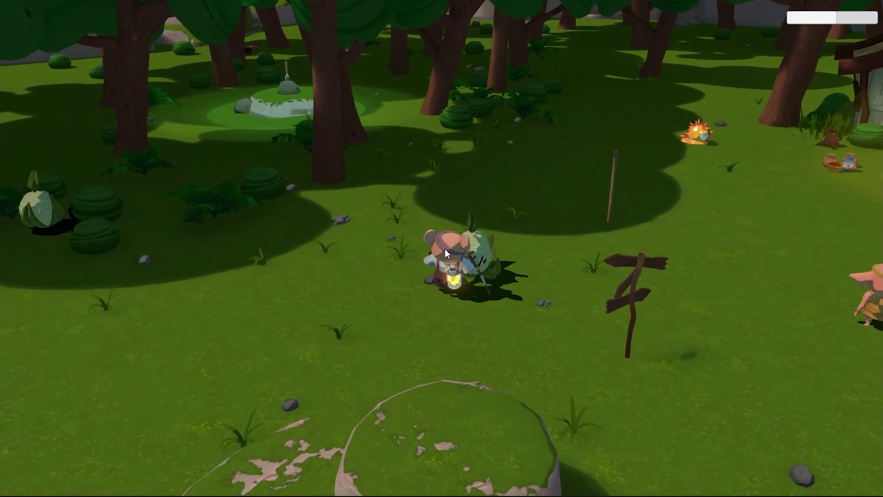
left_click(445, 249)
left_click(446, 248)
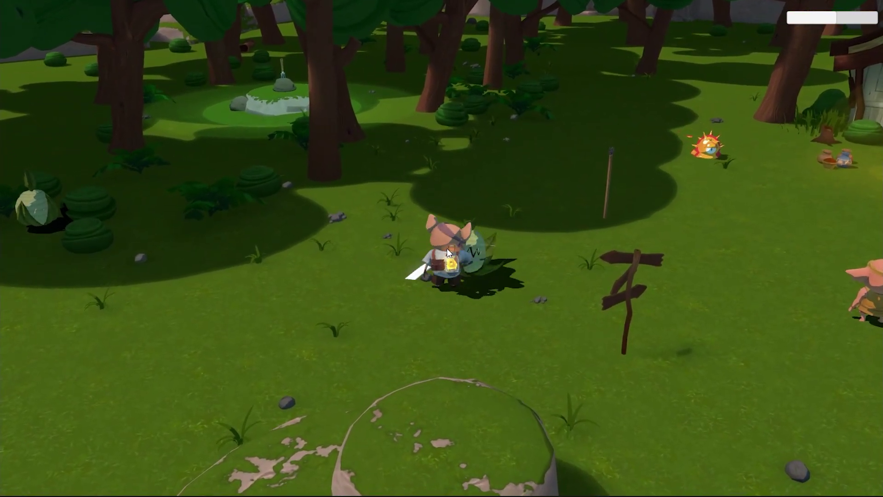
left_click(447, 248)
left_click(447, 248)
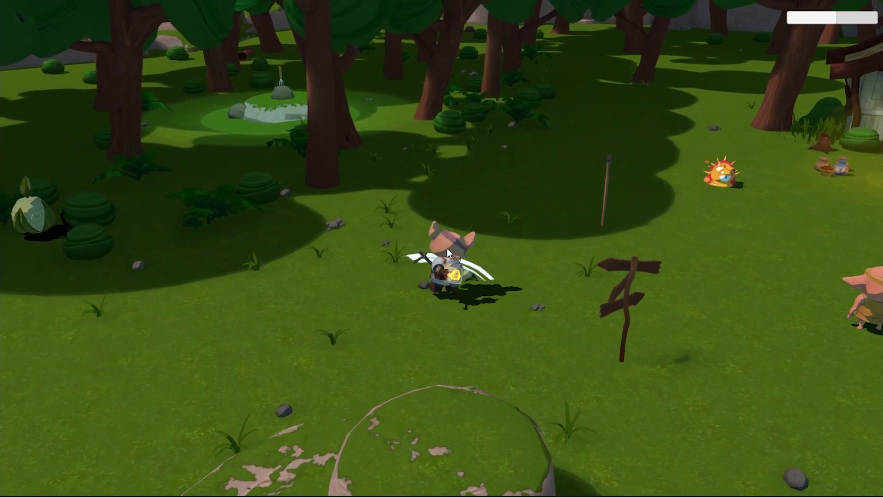
Orbit the camera around the pig and start talking to the bard hare
right_click_drag(446, 247, 260, 128)
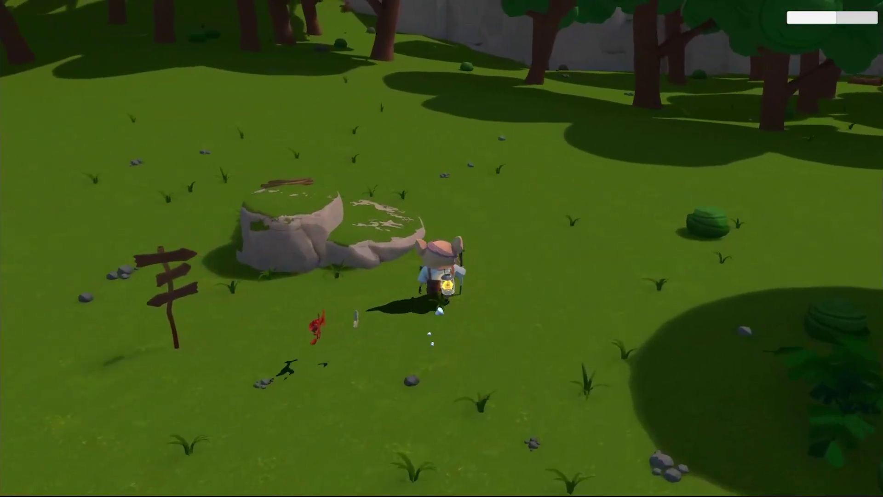
left_click(442, 207)
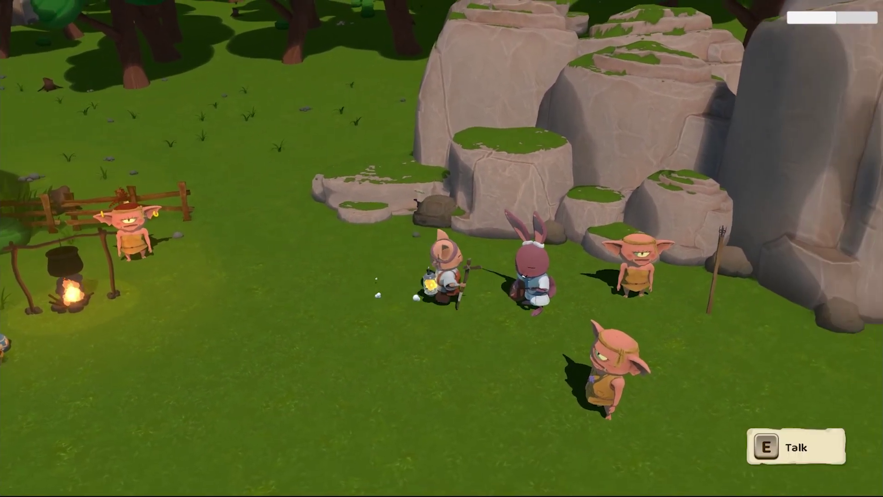
key("e")
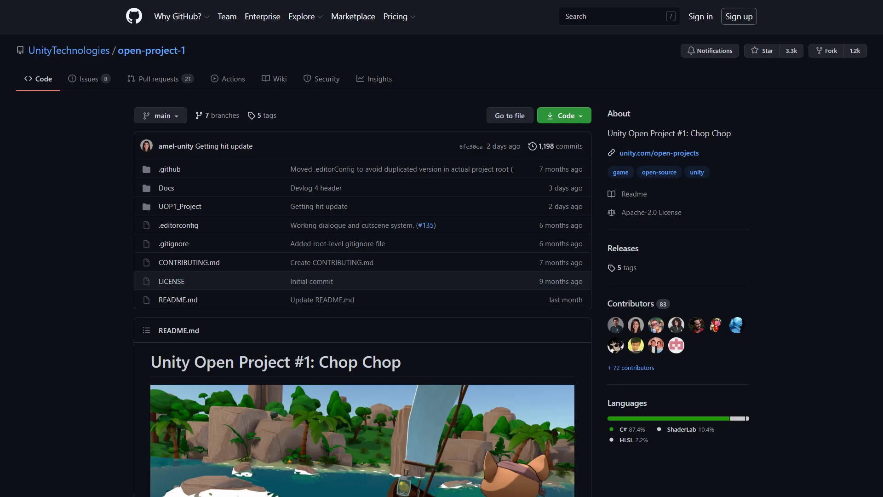
scroll(363, 311, "down", 4)
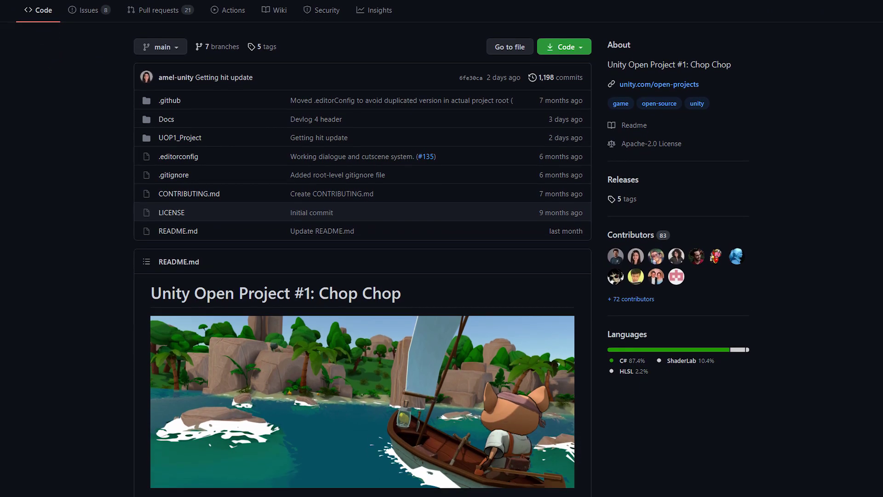
scroll(362, 276, "down", 1)
scroll(362, 276, "down", 1)
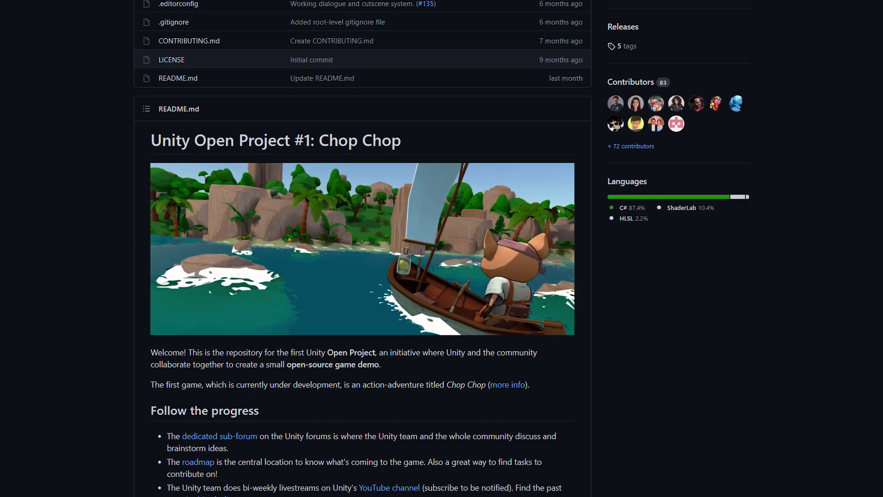
scroll(363, 277, "down", 1)
scroll(363, 276, "down", 1)
scroll(362, 277, "down", 1)
scroll(363, 277, "down", 1)
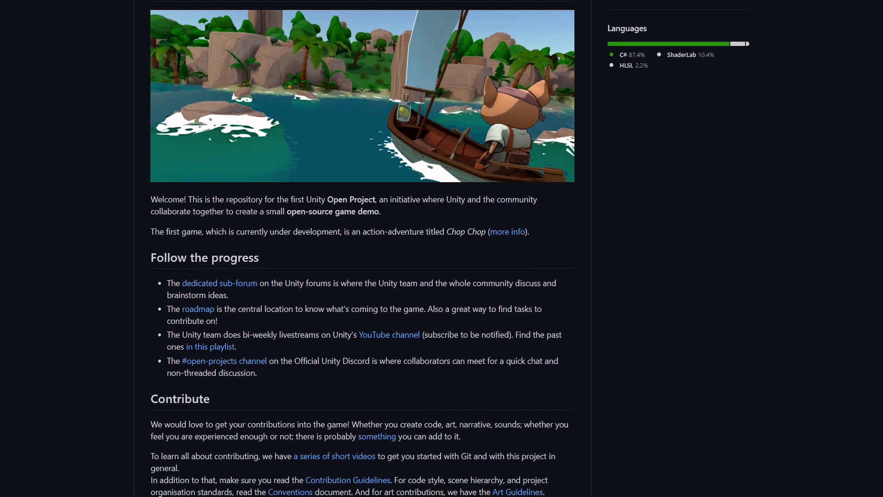
scroll(363, 277, "down", 1)
scroll(362, 277, "down", 1)
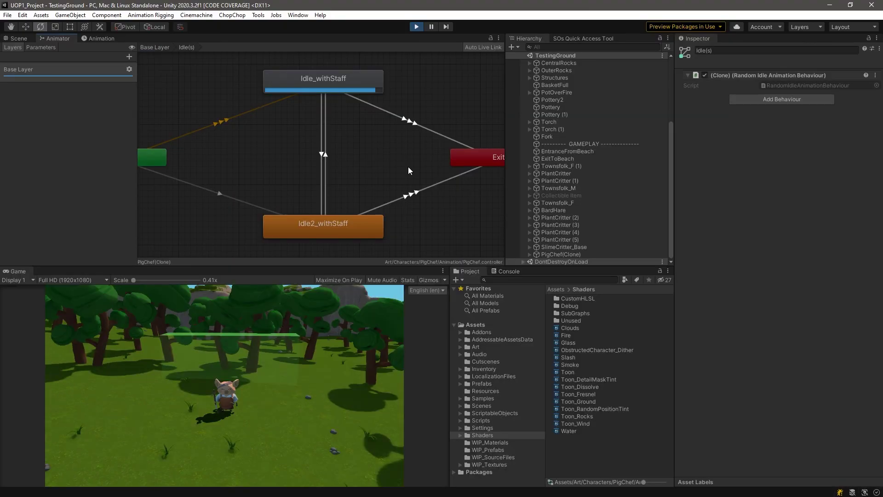
Inspect the Idle_withStaff to Exit transition in the PigChef animator
left_click(424, 126)
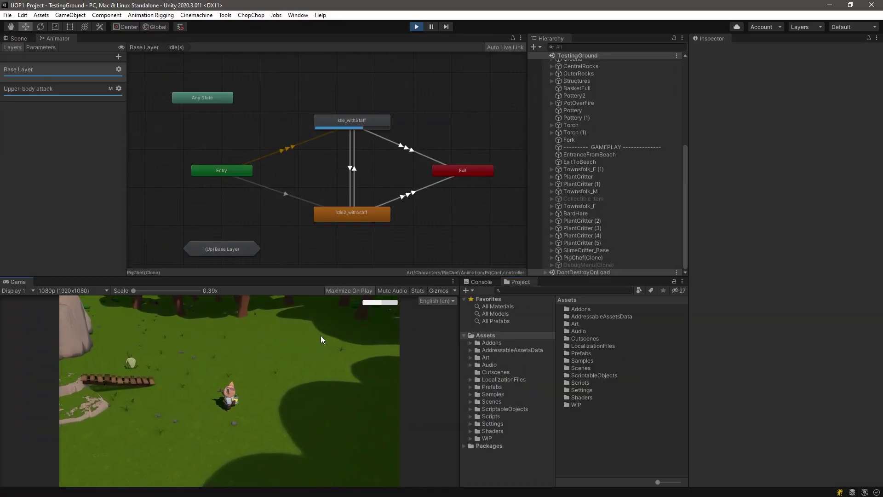
Walk the pig across the meadow in Play mode while the Walk state plays
key("w")
key("w")
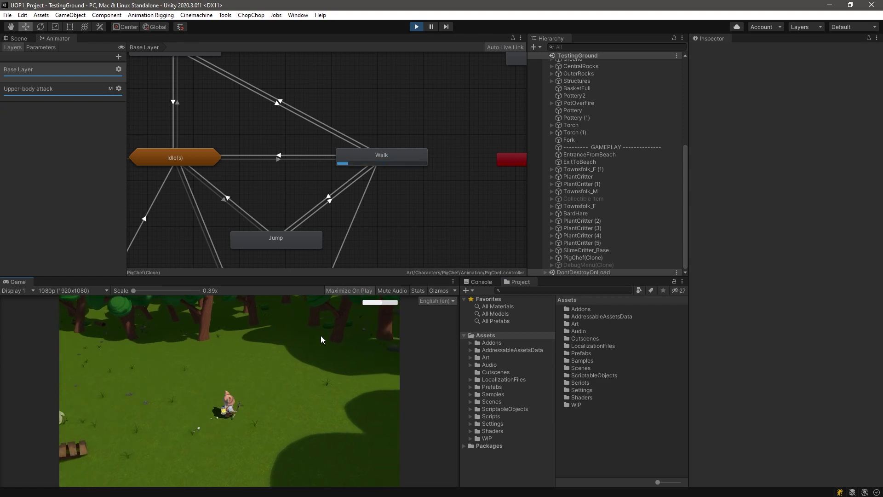
key("w")
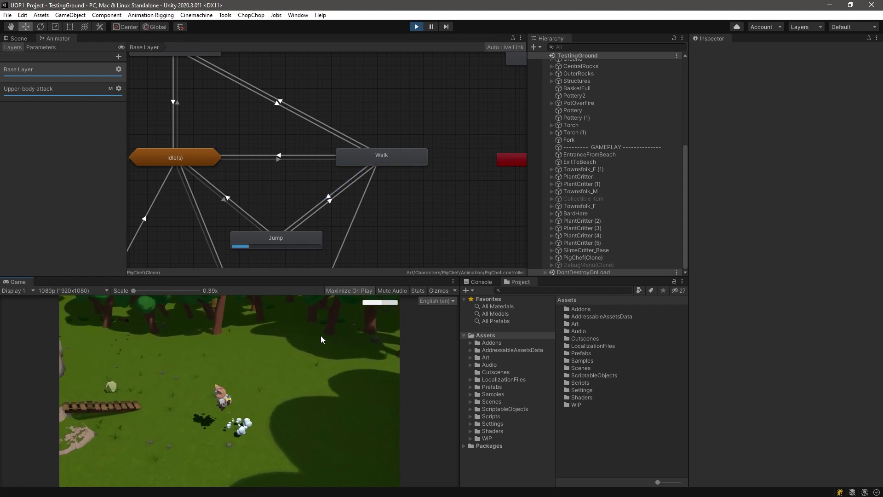
key("w")
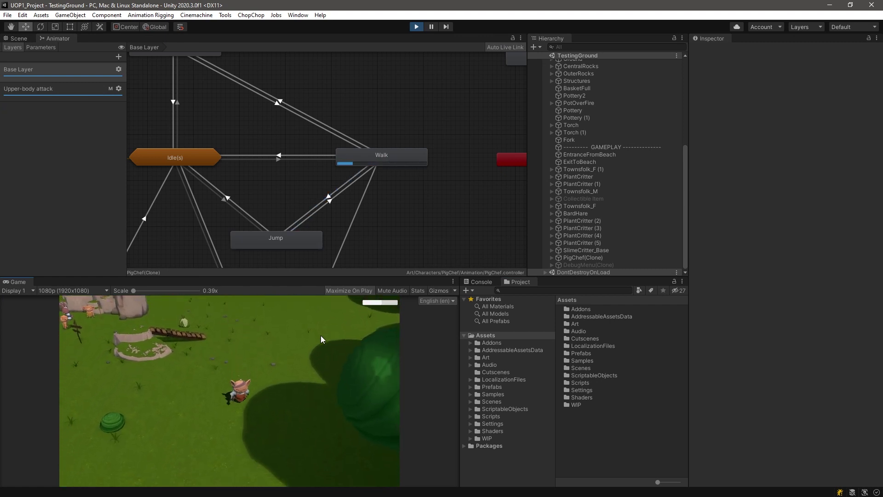
key("w")
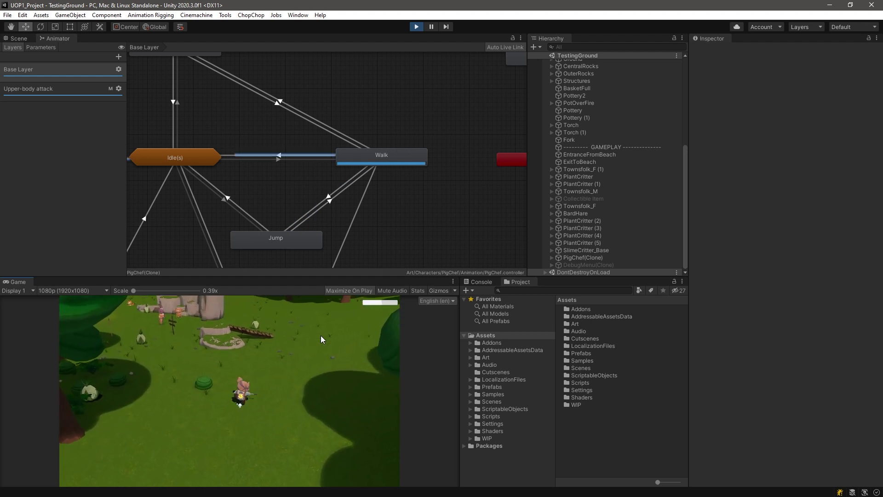
key("w")
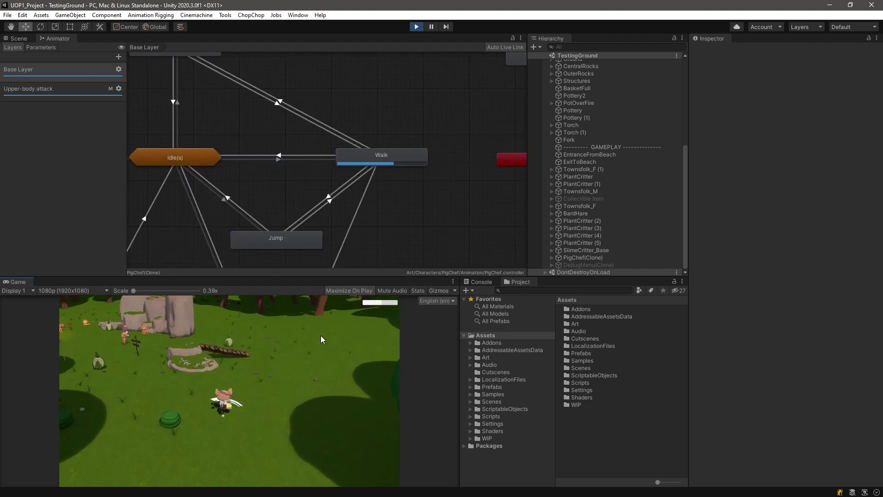
key("w")
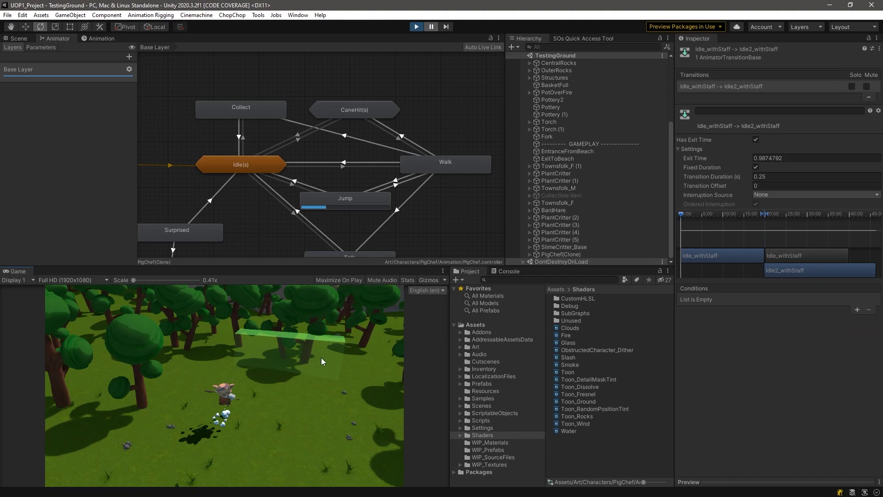
Inspect the Jump state and its transitions to Walk and Idle(s)
left_click(332, 199)
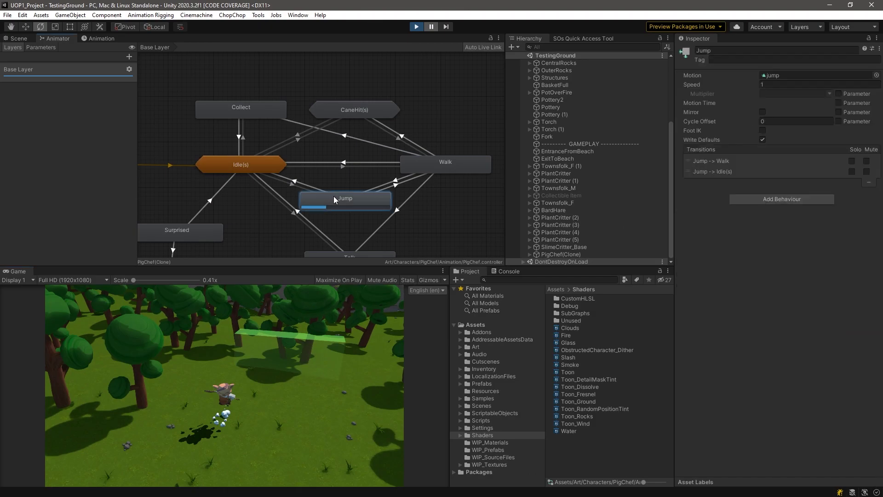
left_click(386, 186)
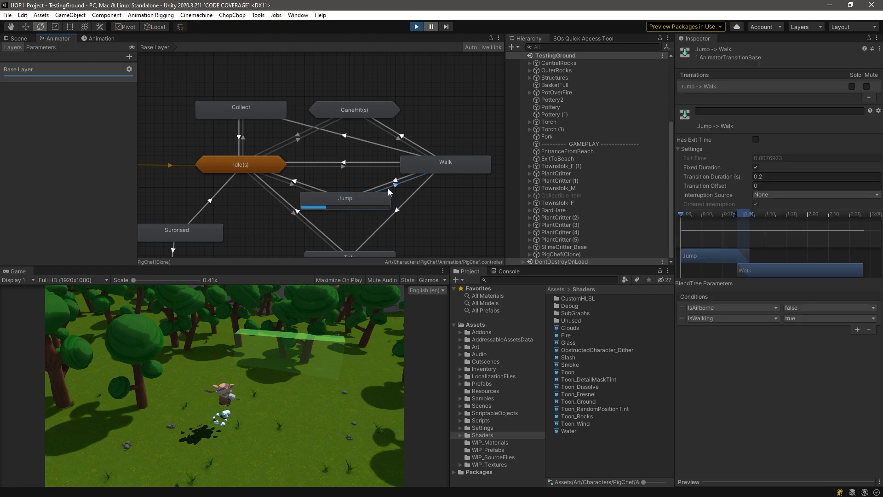
left_click(304, 187)
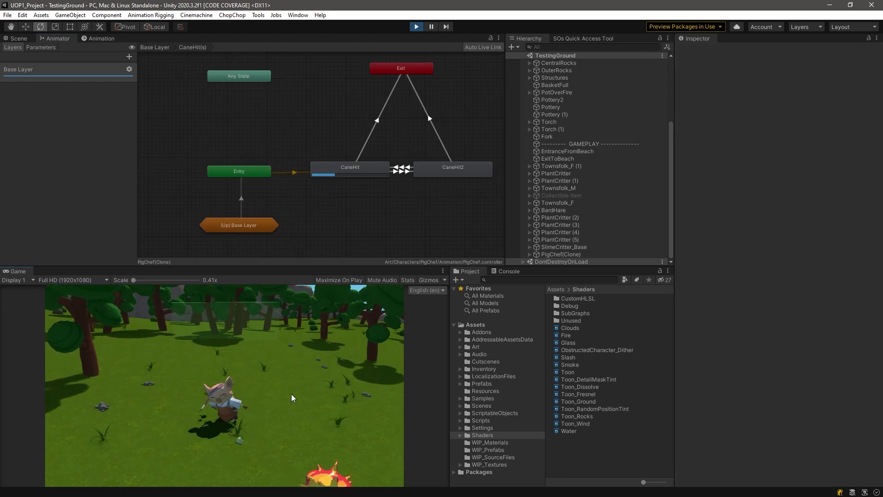
scroll(365, 193, "up", 3)
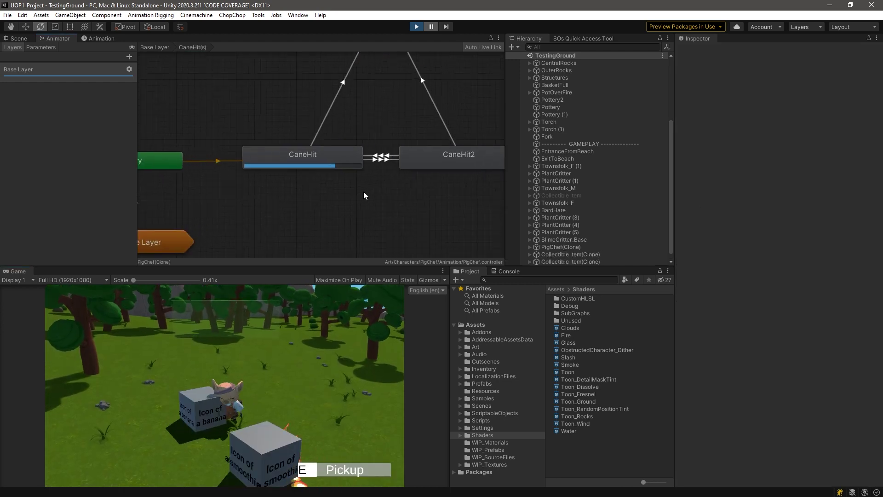
Review the CaneHit→CaneHit2 and CaneHit2→Exit transitions inside CaneHit(s)
left_click(357, 169)
left_click(697, 86)
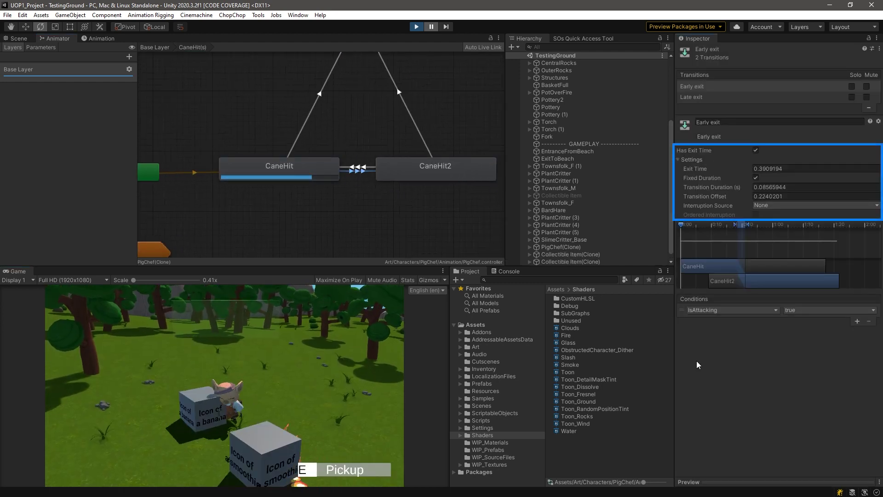
middle_click_drag(386, 129, 376, 147)
left_click(390, 130)
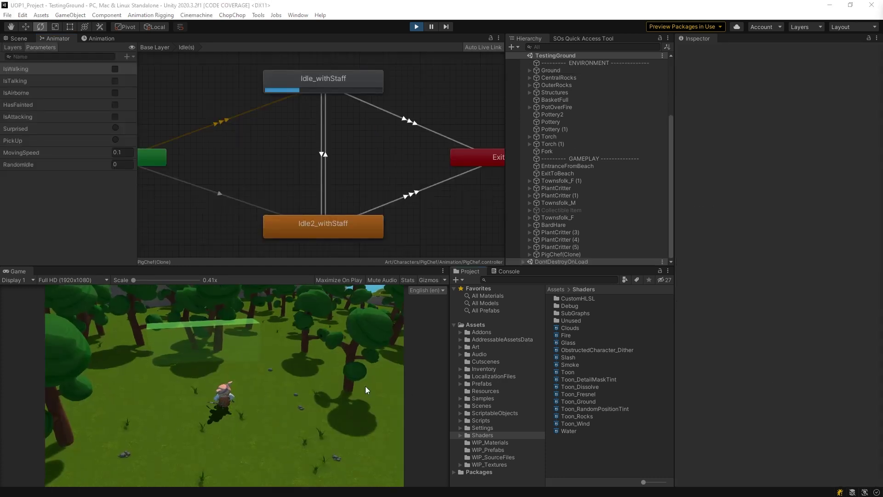
Play the Walk blend tree preview, raising MovingSpeed toward walking, then lowering it to 0.65
left_click(370, 391)
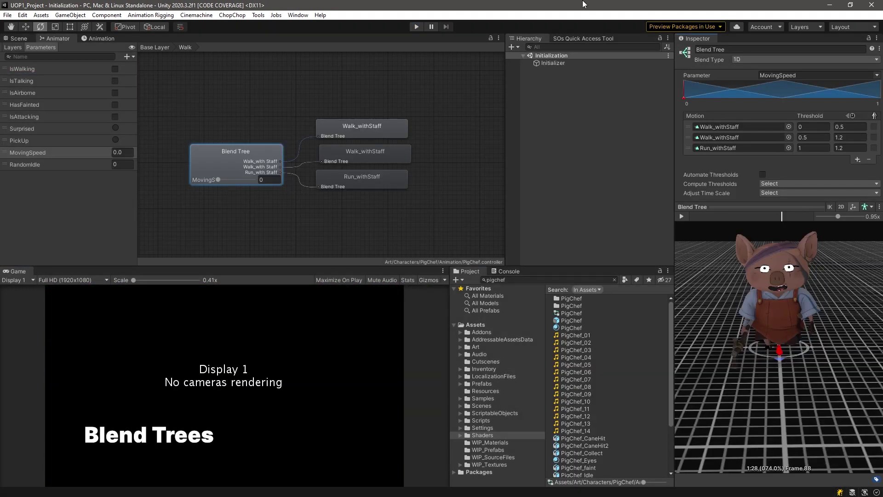
left_click(682, 217)
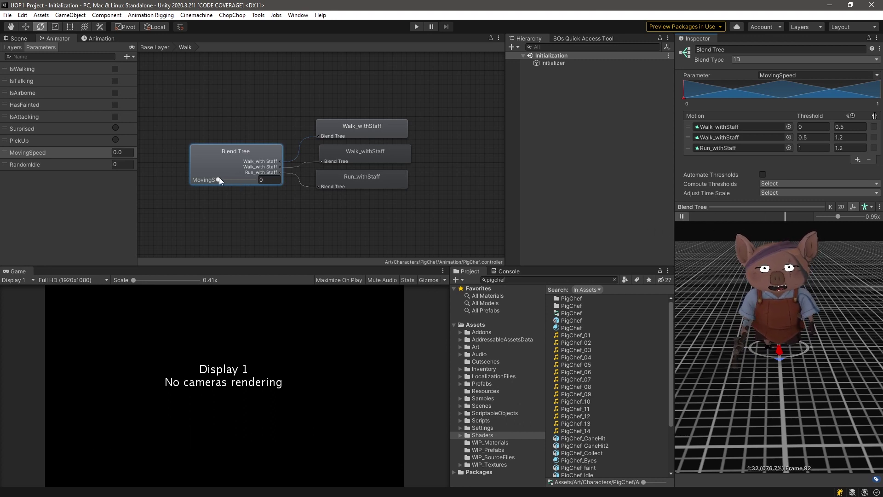
left_click_drag(218, 180, 261, 189)
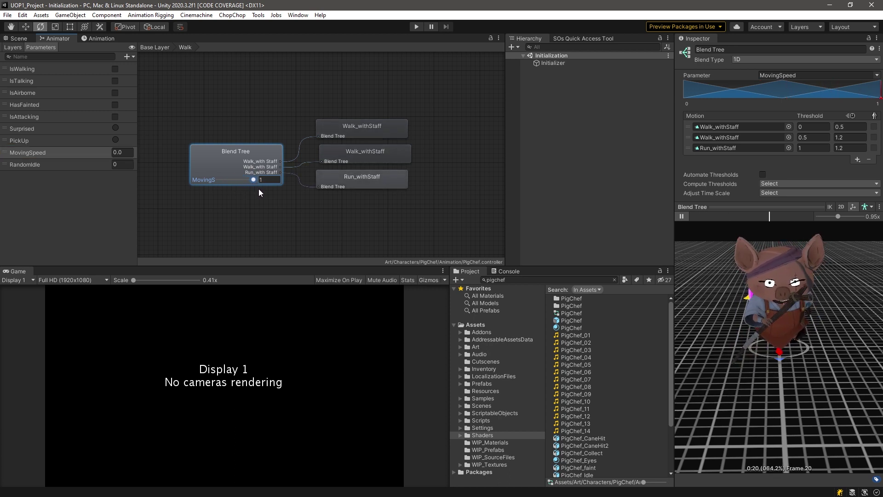
left_click_drag(262, 190, 215, 186)
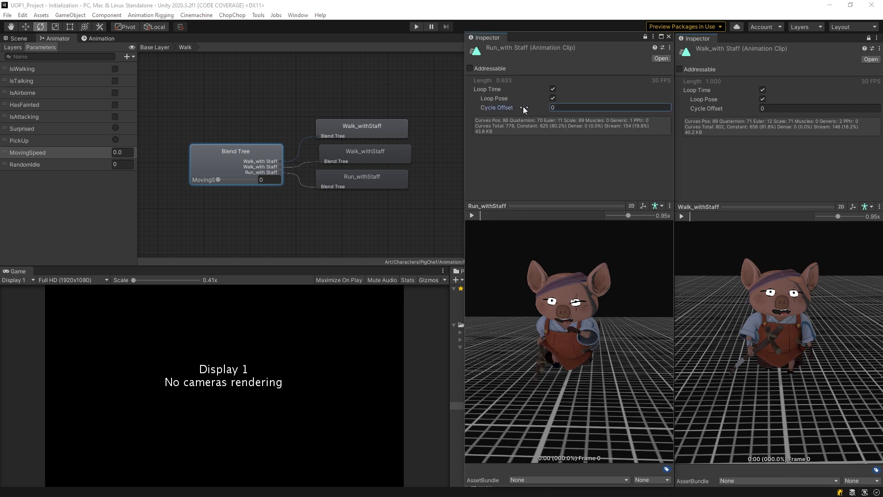
Scrub the Run_withStaff clip's Cycle Offset to 0.42
left_click_drag(524, 109, 536, 113)
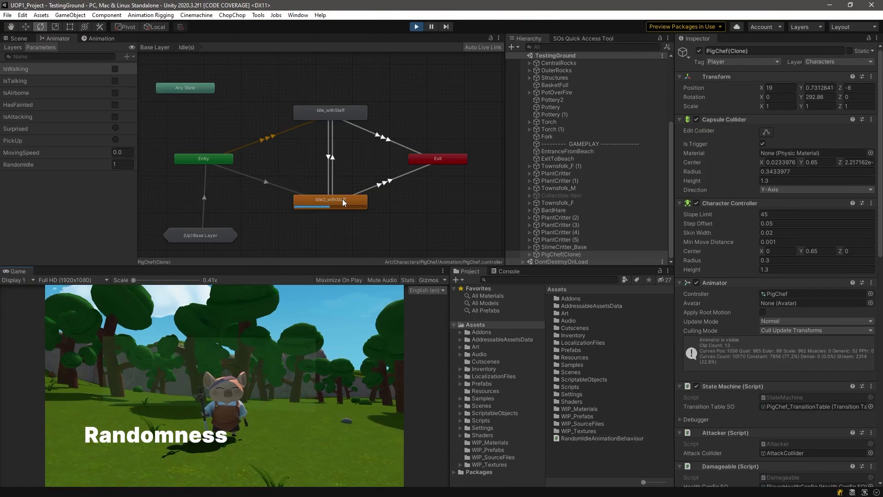
Inspect Idle2_withStaff and Idle_withStaff, then add RandomIdleAnimationBehaviour to Idle(s)
left_click(343, 199)
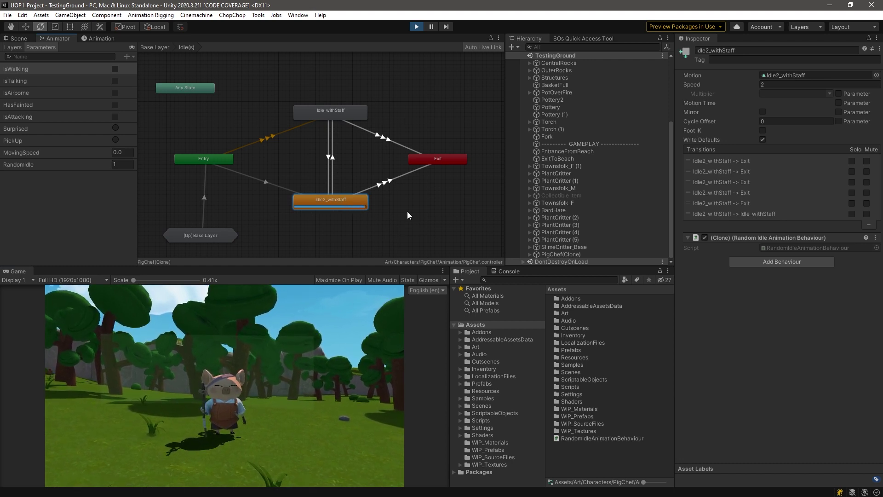
left_click(347, 109)
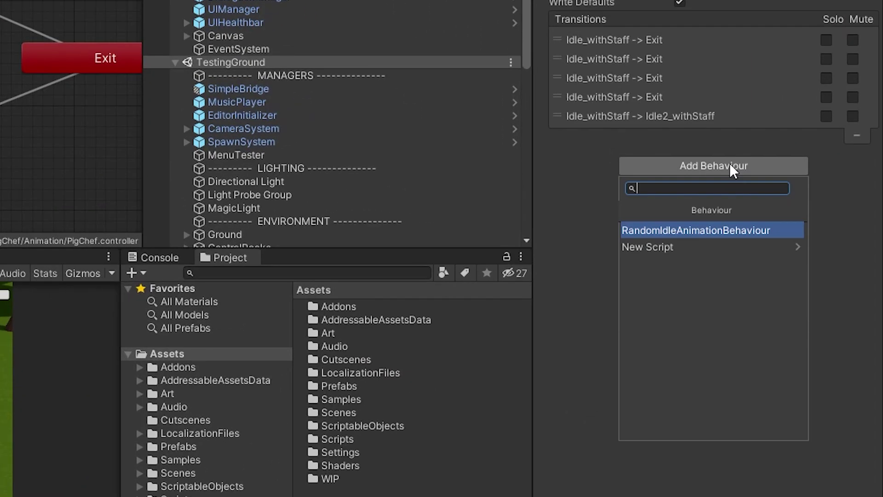
left_click(730, 230)
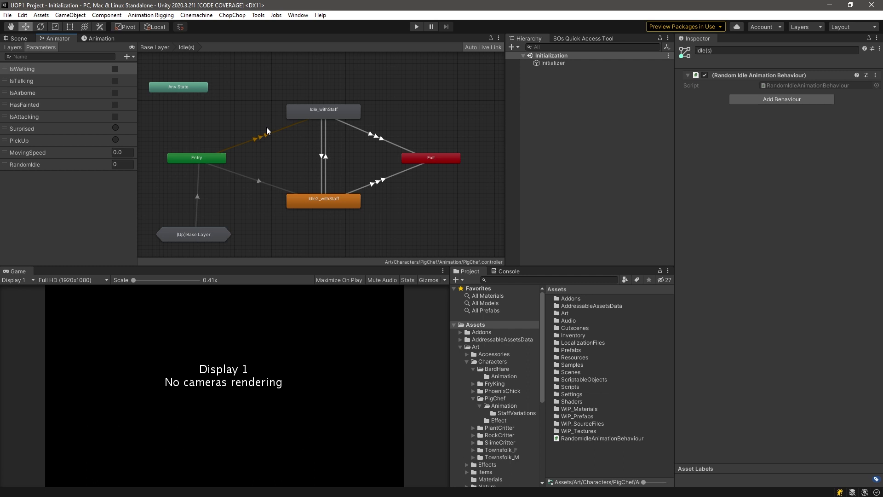
Inspect Idle(s)'s transitions from Base Layer and open the RandomIdleAnimationBehaviour script
left_click(157, 48)
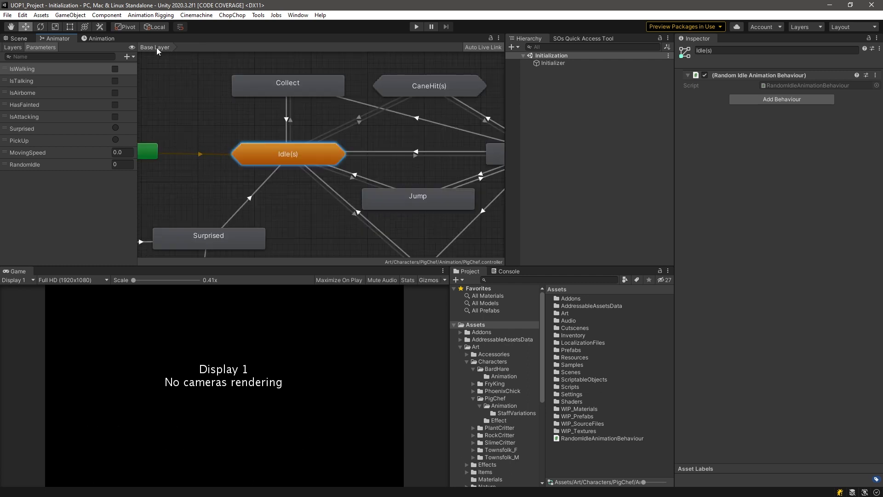
left_click(283, 153)
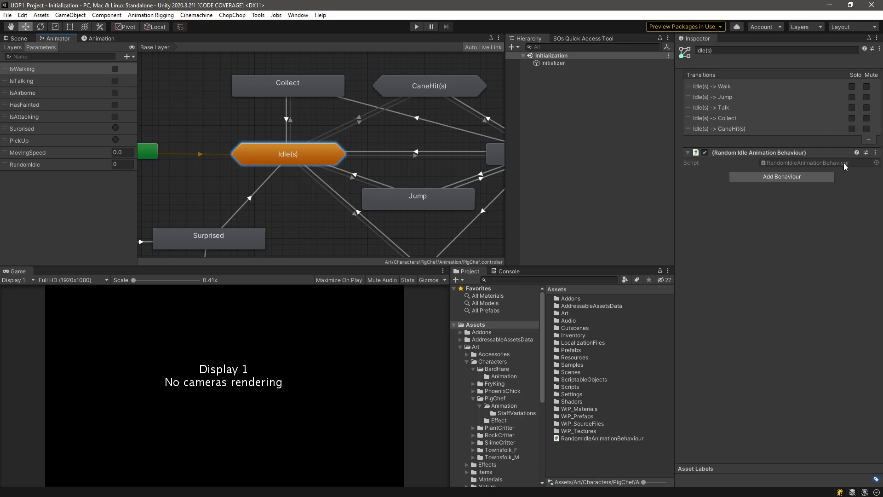
double_click(807, 163)
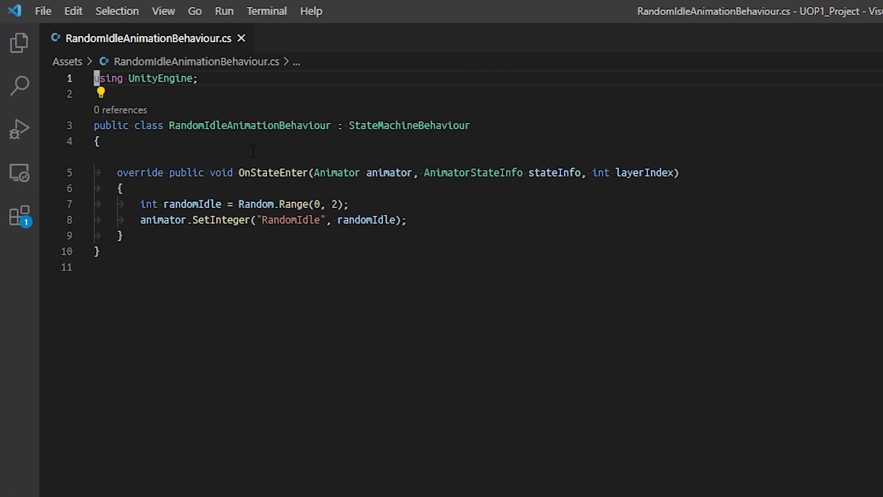
Add an OnStateMachineEnter override to RandomIdleAnimationBehaviour via autocomplete
left_click(104, 173)
key("Up")
key("End")
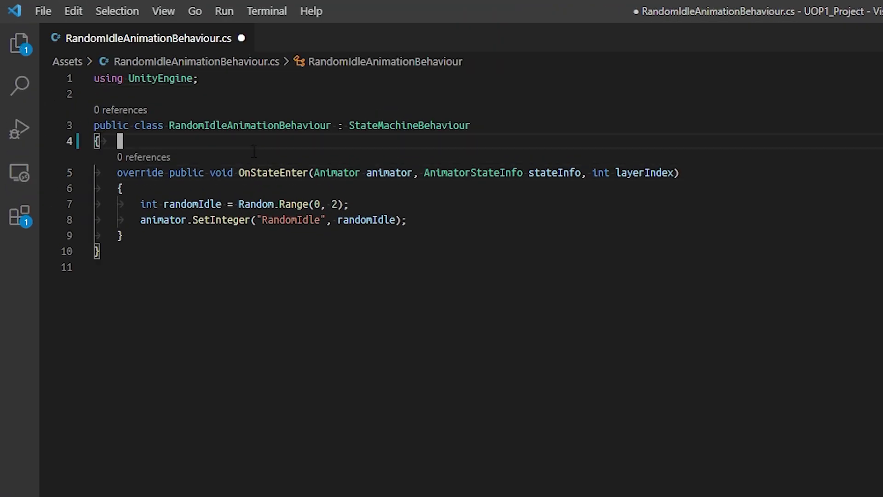
key("Return")
type("override publ")
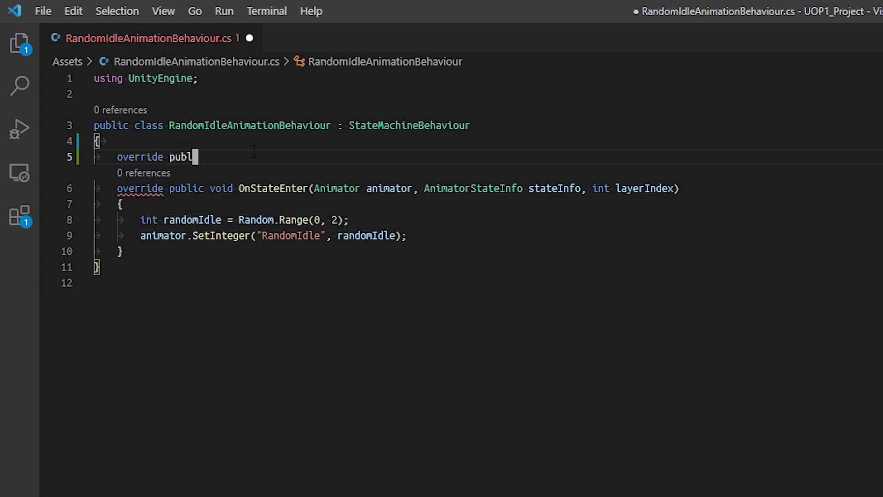
type("ic void OnSt")
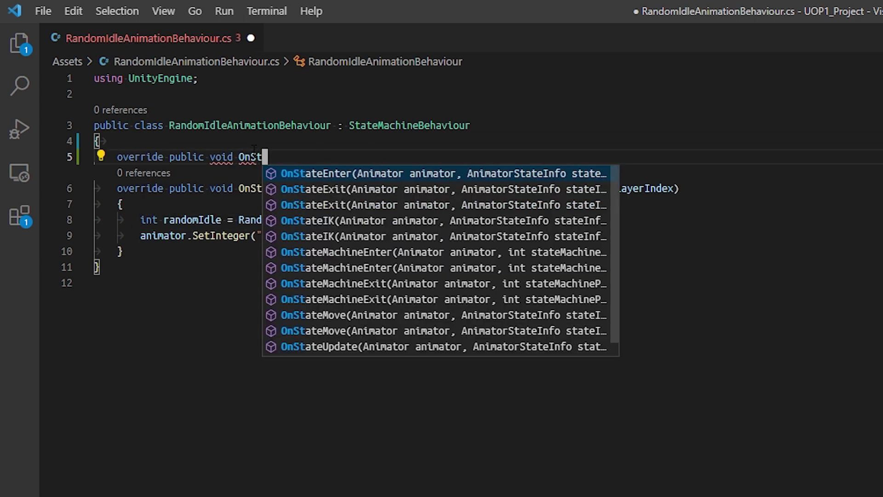
type("ateMachine")
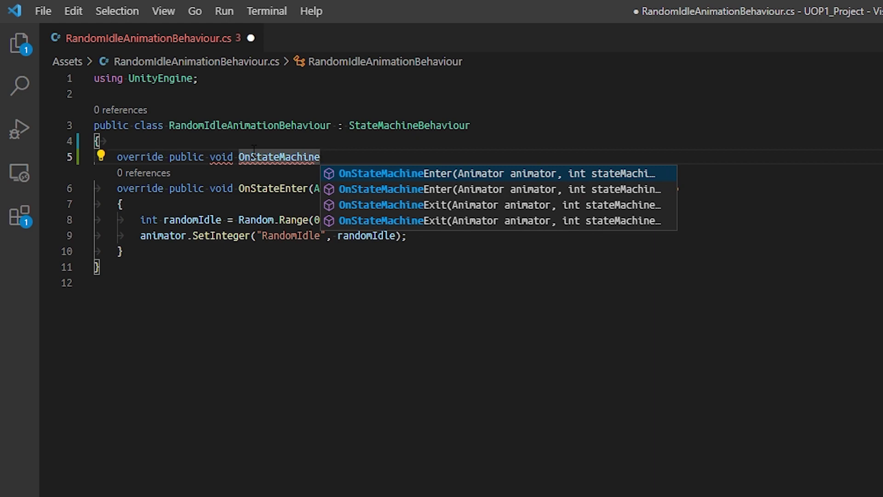
key("Return")
Remove the generated body and old OnStateEnter, save, and return to Unity
key("shift+Down")
key("shift+Up")
key("shift+Up")
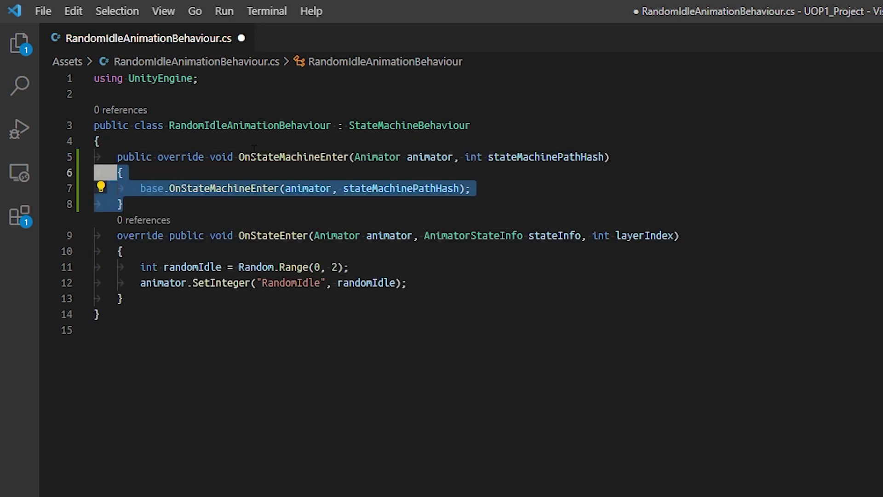
key("BackSpace")
key("ctrl+shift+k")
key("ctrl+s")
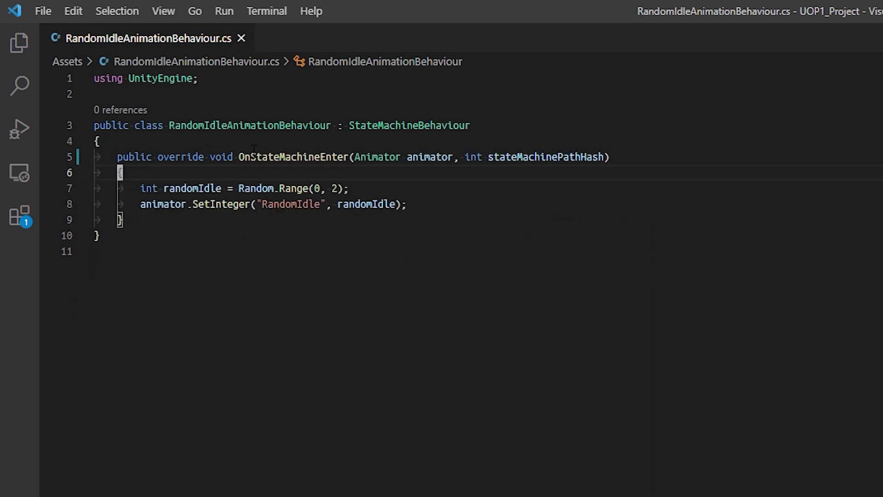
key("alt+Tab")
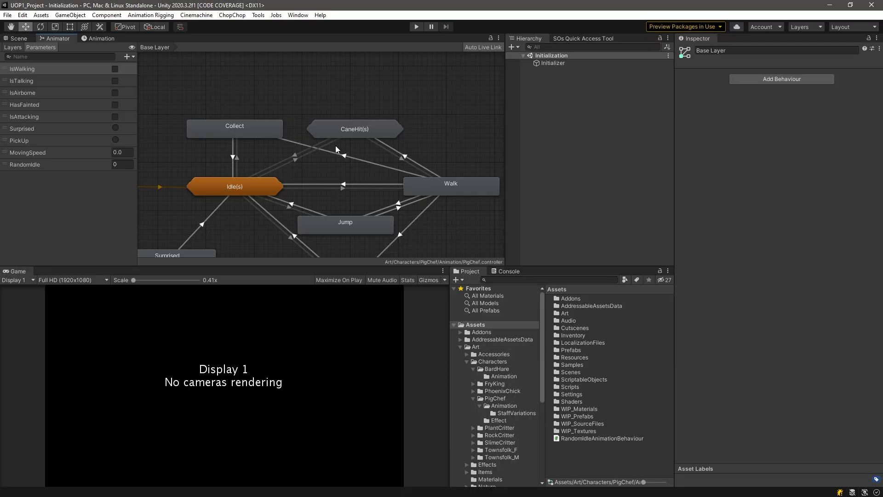
Enter the CaneHit(s) sub-state machine and inspect the CaneHit and CaneHit2 states
double_click(341, 131)
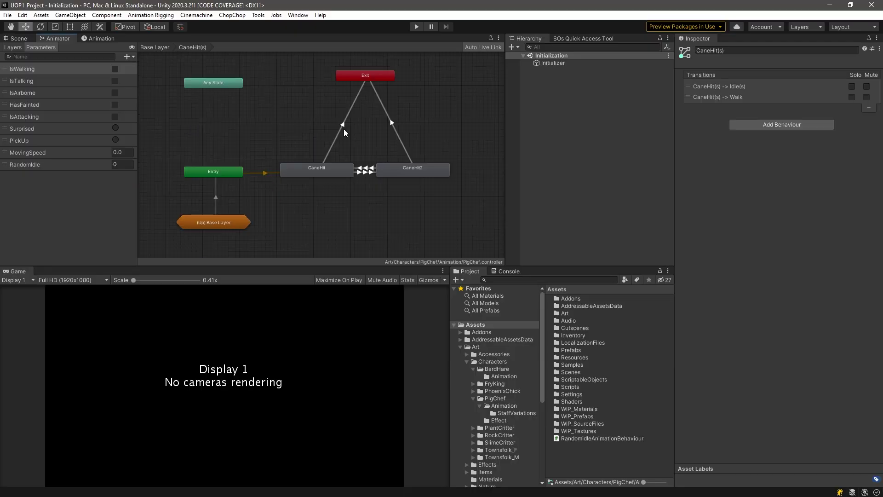
middle_click_drag(283, 132, 265, 136)
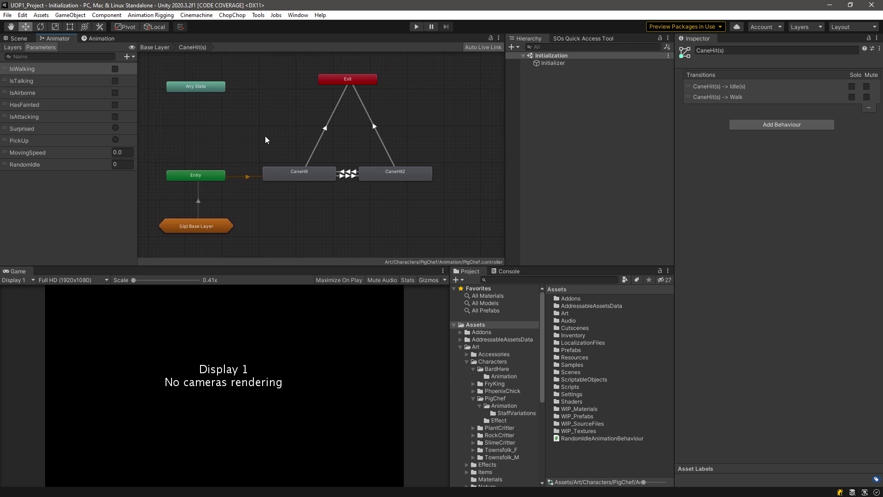
left_click(291, 170)
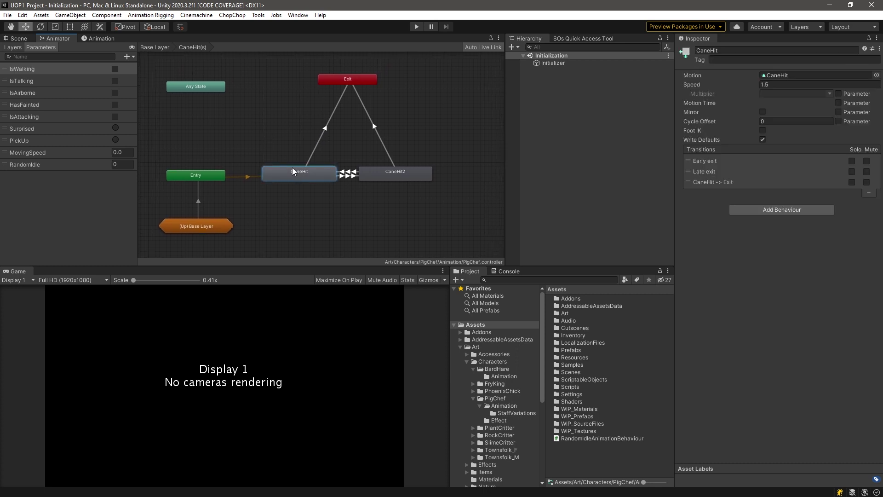
left_click(385, 175)
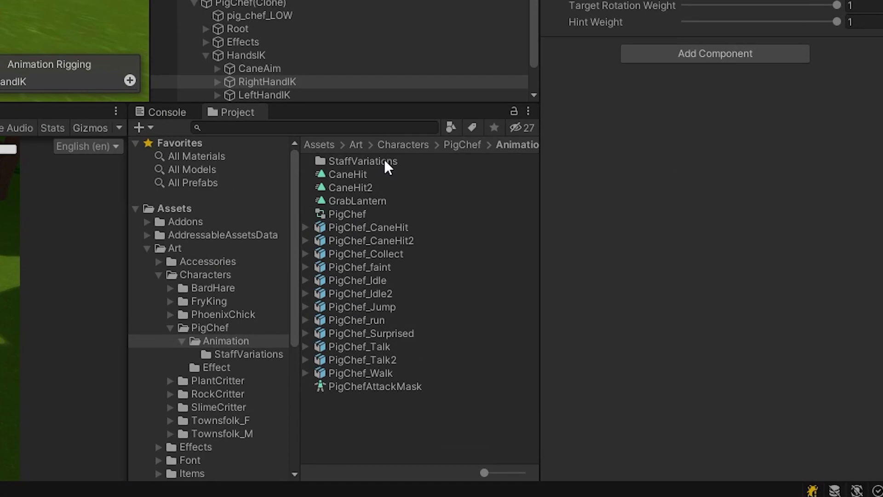
Open the StaffVariations folder of staff animation variations in the Project window
double_click(578, 295)
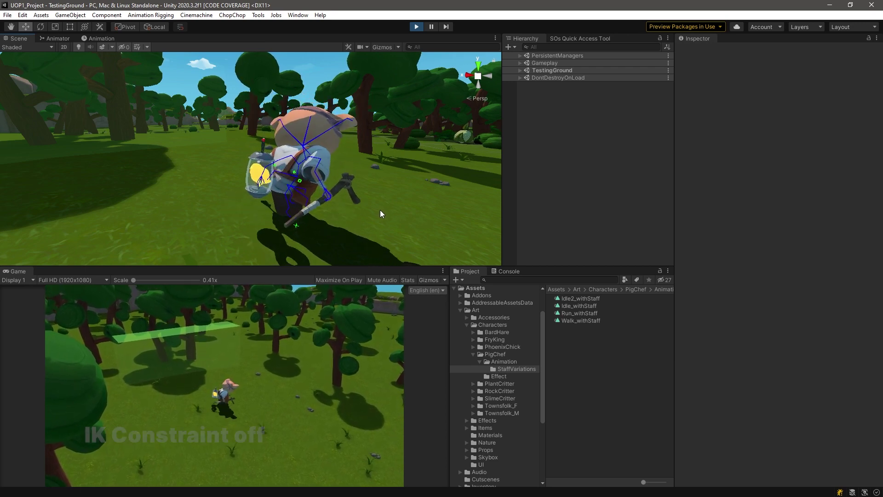
Frame PigChef(Clone) and expand HandsIK to inspect the CaneAim constraint
double_click(380, 210)
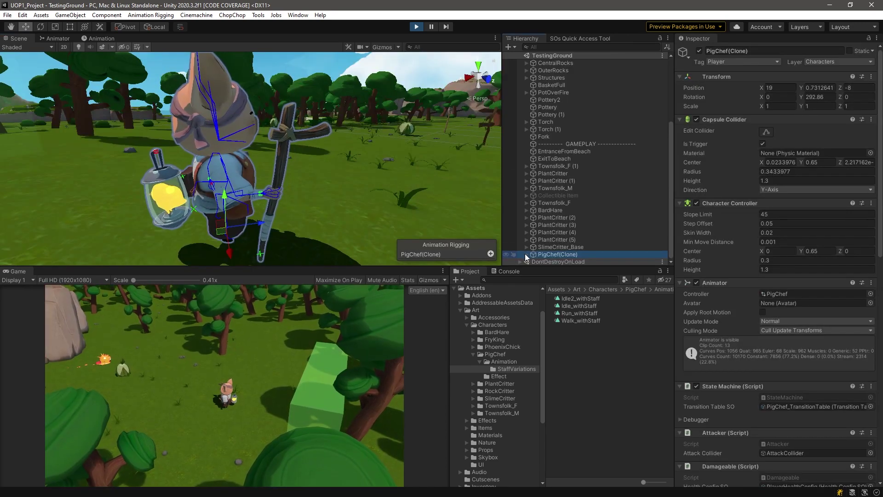
left_click(539, 240)
left_click(564, 247)
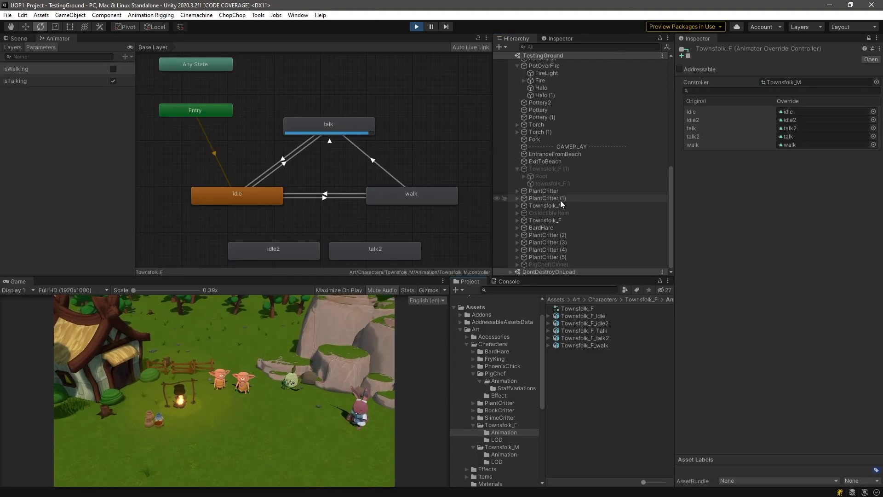
Alternate twice between Townsfolk_M and Townsfolk_F to compare their Animator graphs
left_click(561, 204)
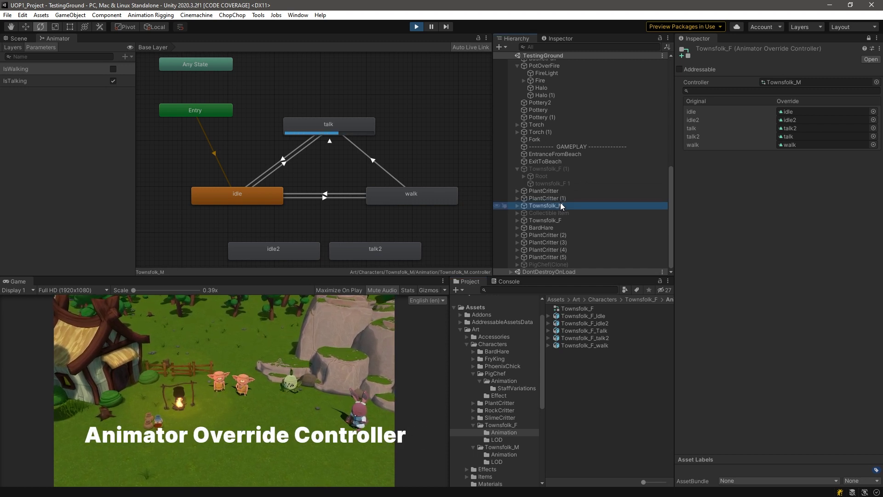
mouse_move(545, 220)
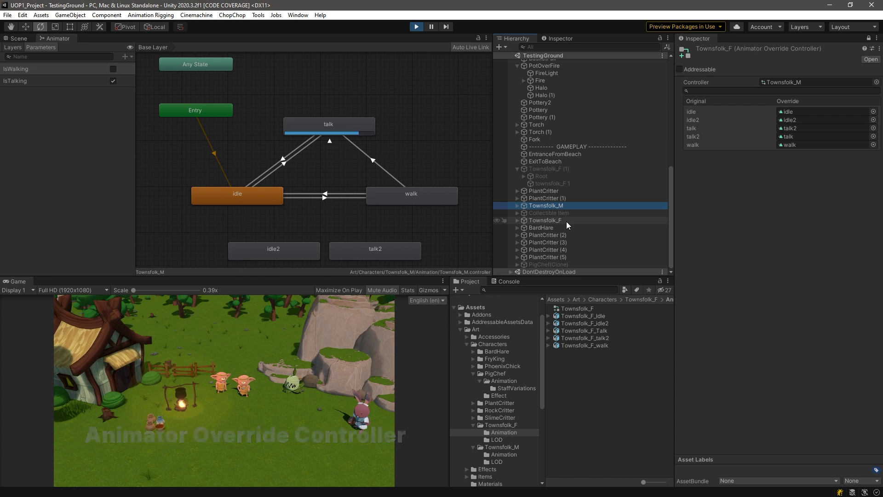
left_click(567, 222)
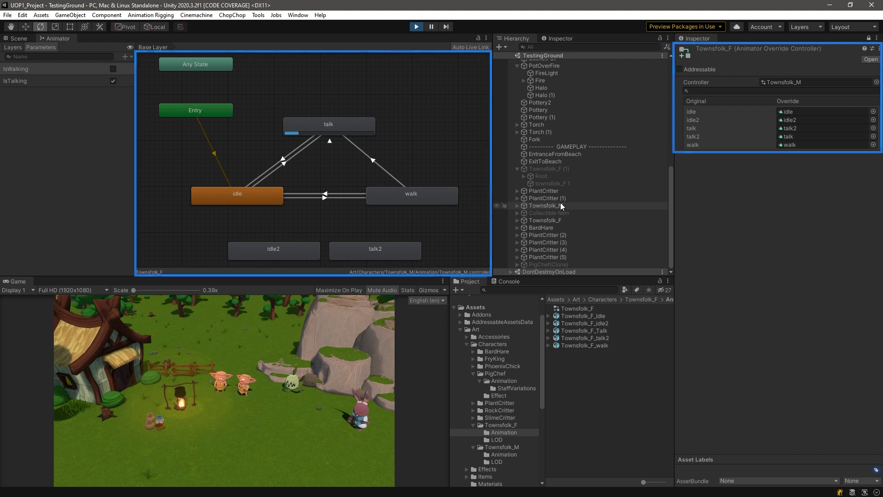
left_click(561, 205)
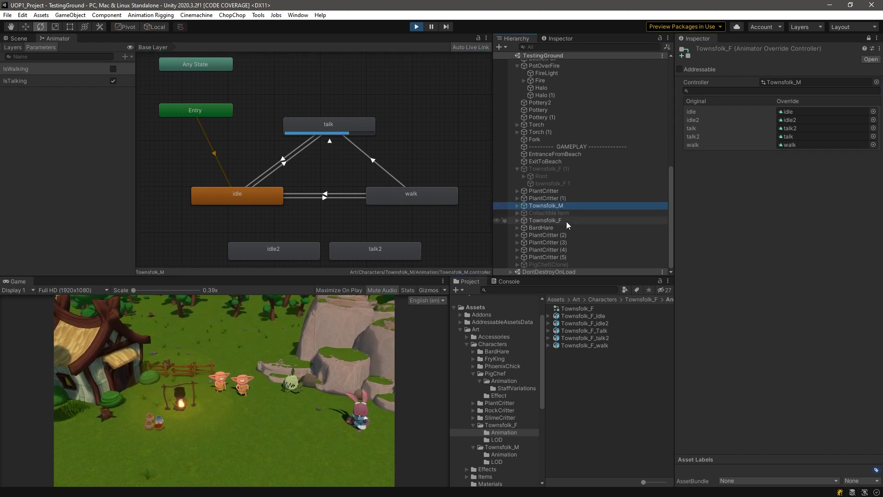
left_click(567, 222)
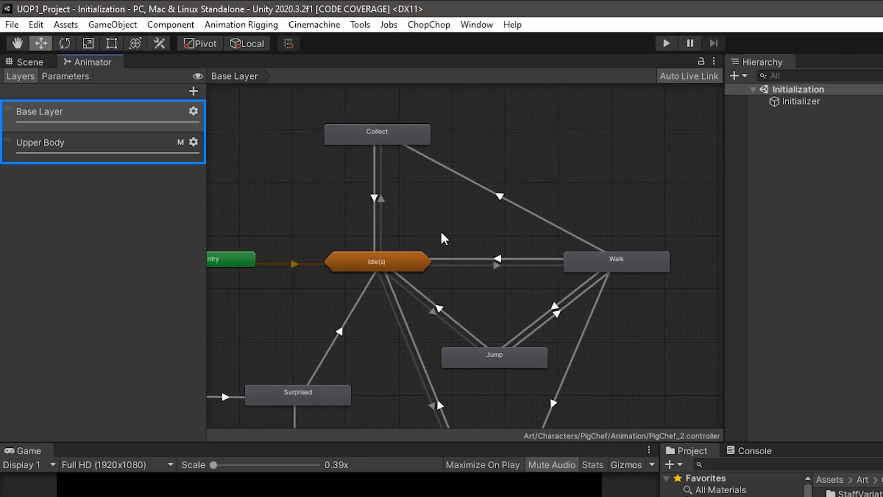
Bring up the Upper Body attack layer's state graph in the Animator
middle_click_drag(443, 238, 462, 226)
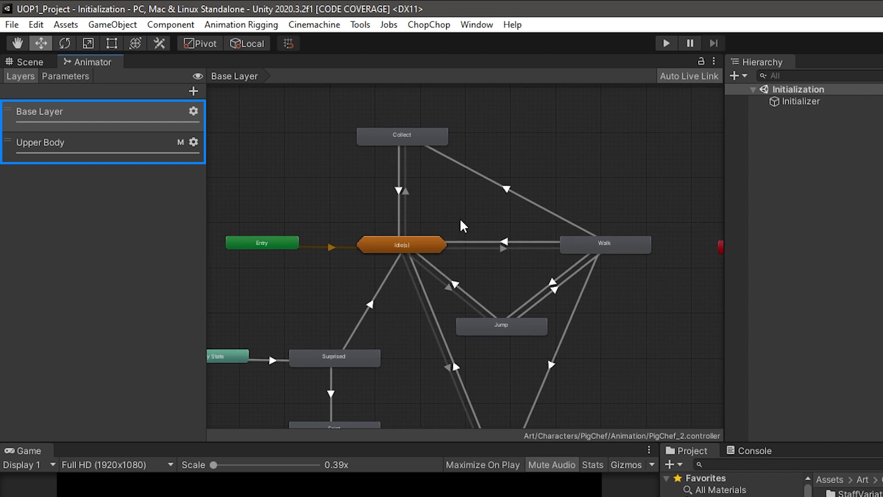
left_click(270, 194)
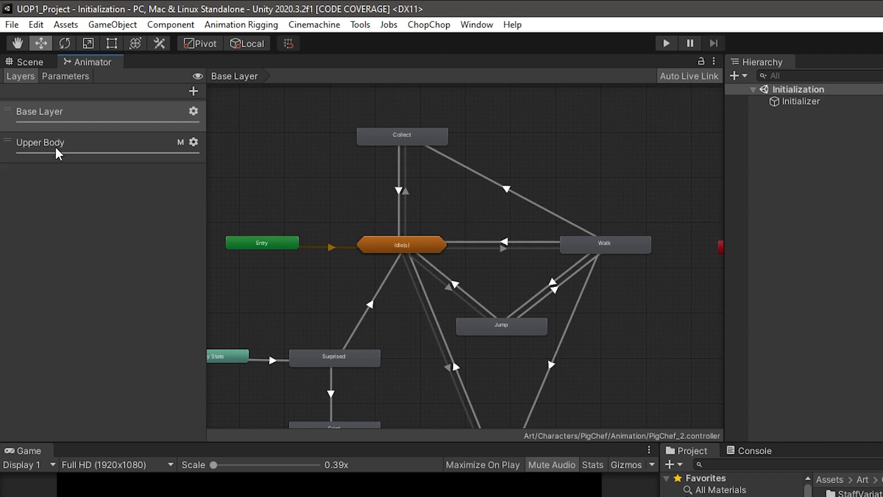
left_click(40, 143)
scroll(558, 230, "up", 3)
scroll(528, 271, "up", 2)
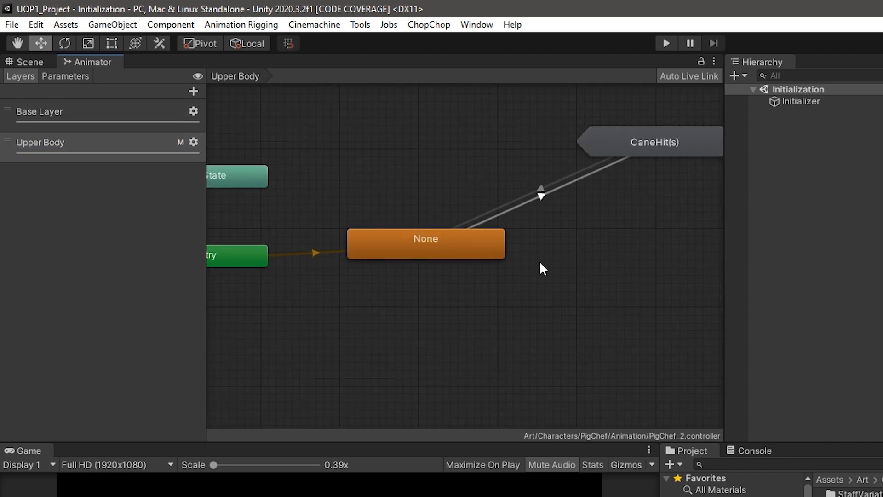
scroll(537, 276, "up", 1)
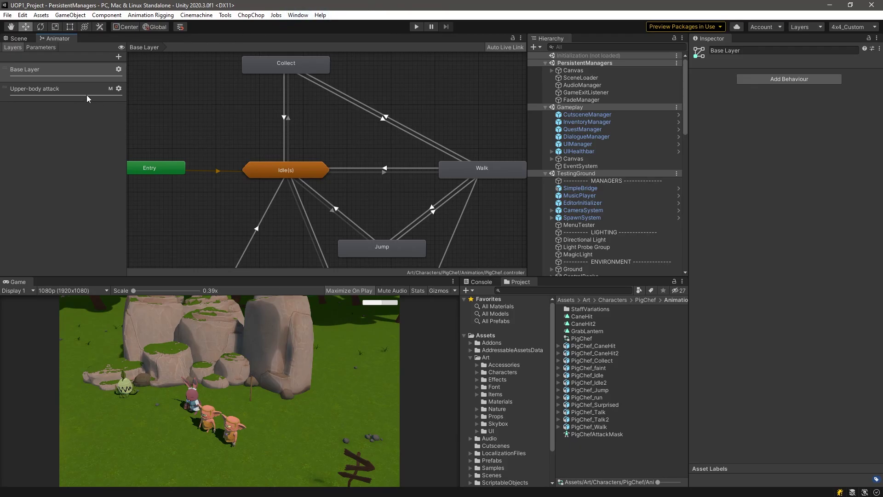
left_click(86, 95)
scroll(244, 103, "down", 3)
scroll(214, 190, "down", 3)
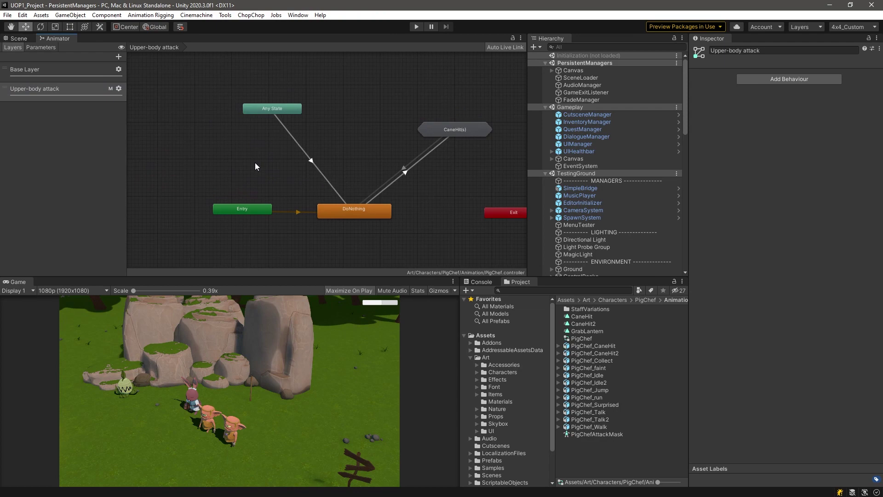
Open the attack layer's settings and inspect its PigChefAttackMask avatar mask
middle_click_drag(254, 162, 234, 159)
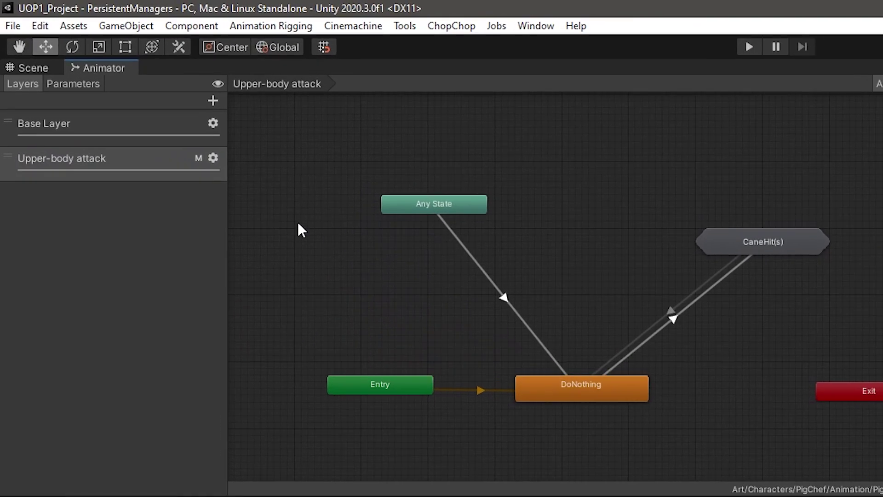
left_click(213, 158)
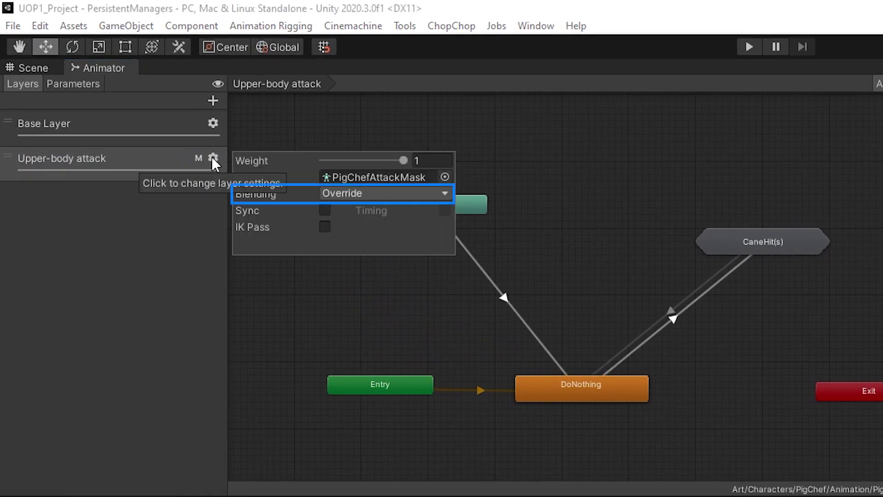
left_click(383, 177)
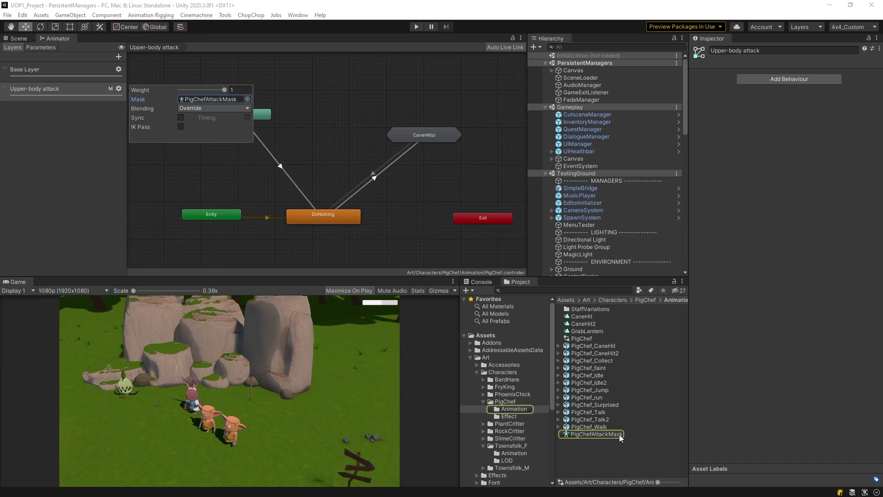
left_click(593, 433)
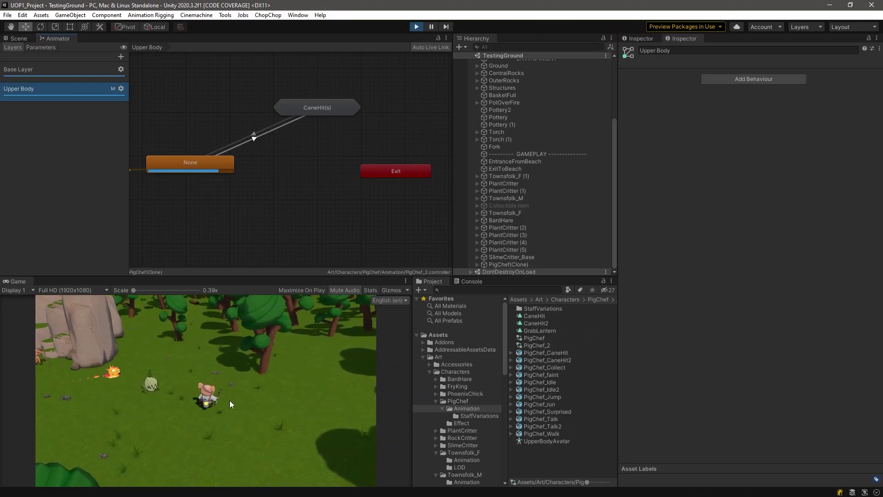
Attack and pick up the cube in play, then add an empty state to the attack layer
left_click(197, 441)
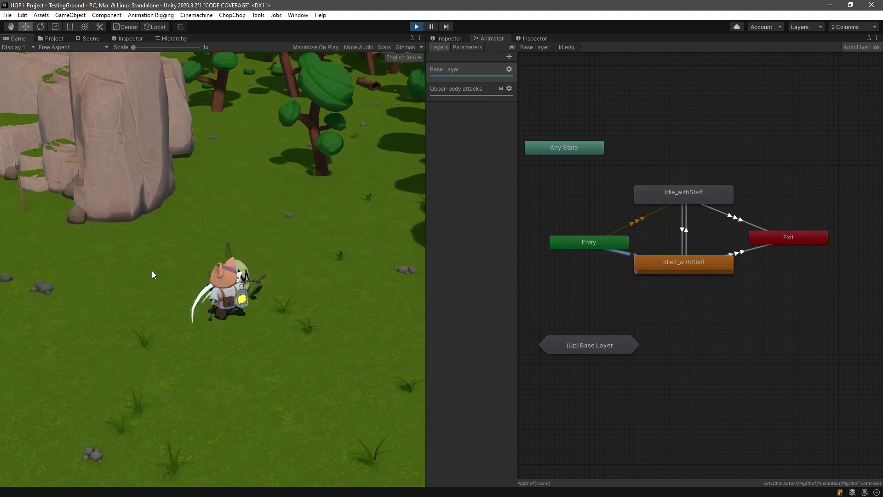
key("e")
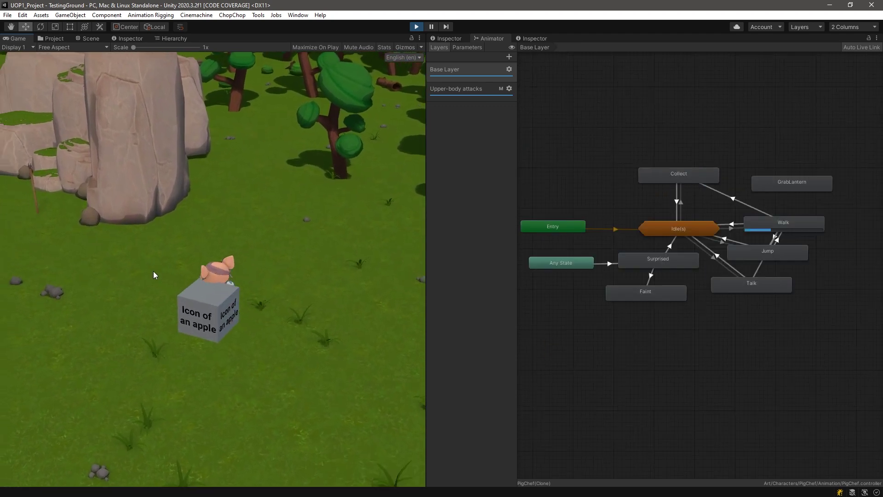
key("w")
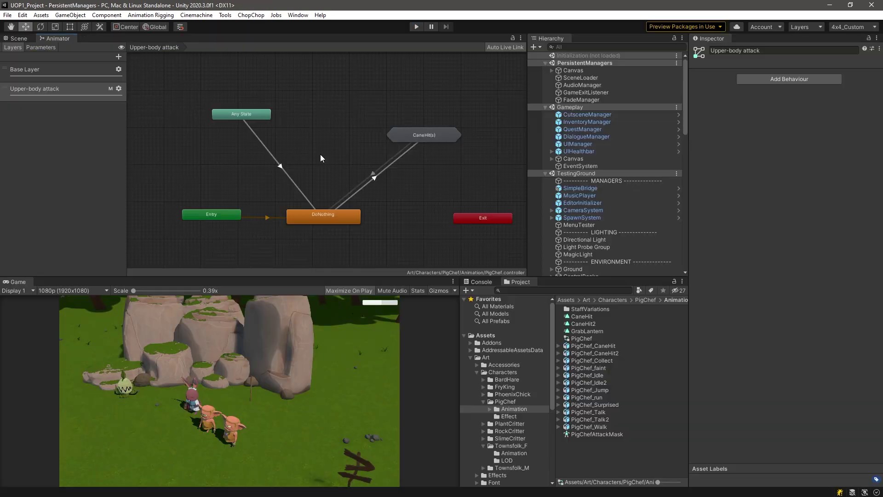
right_click(320, 158)
left_click(345, 163)
Link the Hold Lantern state and DoNothing with transitions in both directions
right_click(323, 214)
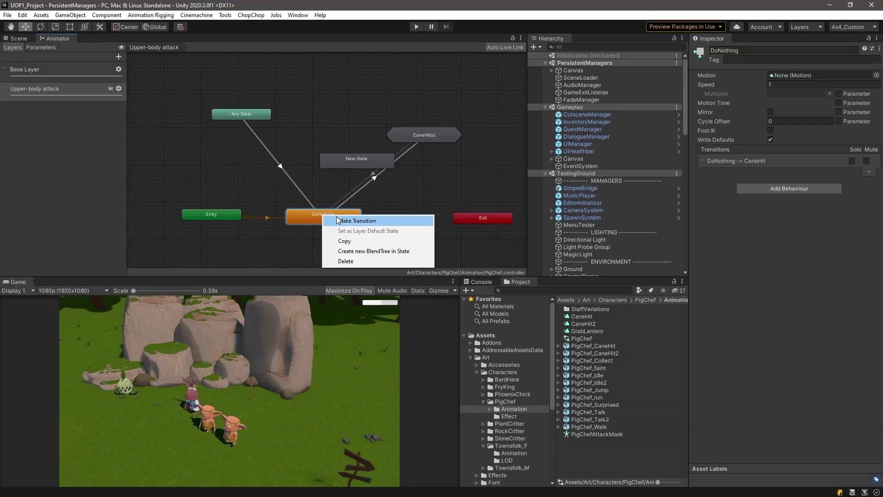
left_click(352, 219)
left_click(353, 165)
left_click_drag(353, 166, 319, 135)
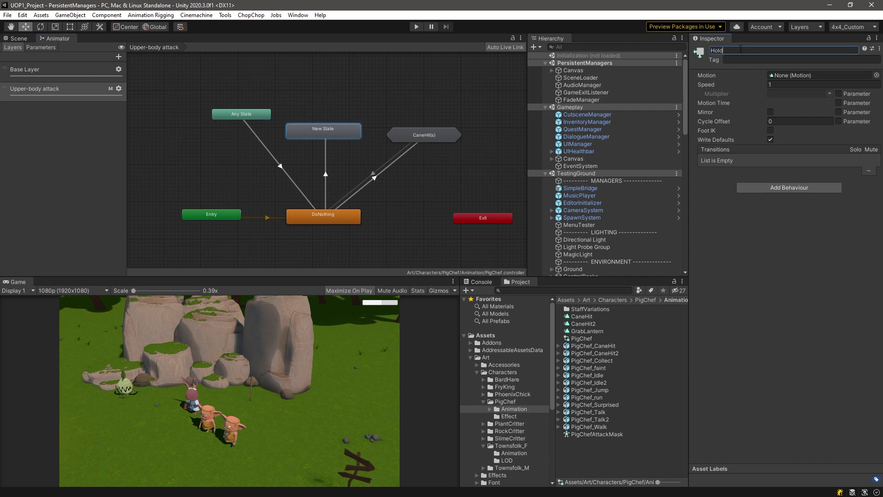
right_click(323, 130)
left_click(346, 135)
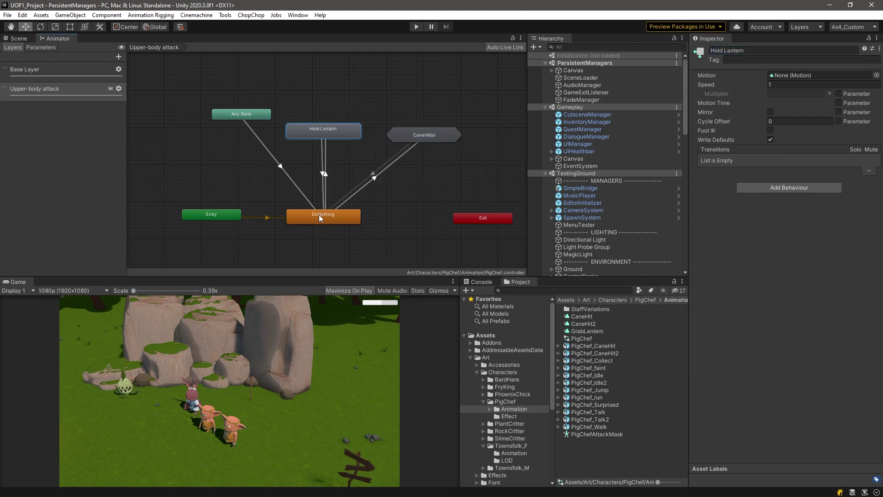
left_click(319, 214)
Select the DoNothing-to-Hold Lantern transition and add a Bool parameter IsHoldingLantern
left_click(324, 173)
left_click(40, 47)
left_click(116, 56)
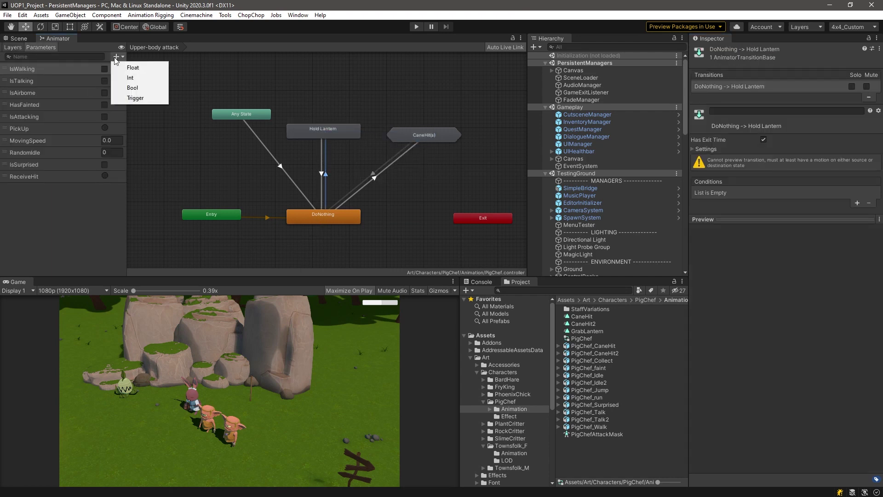
left_click(138, 90)
type("IsHoldingLantern")
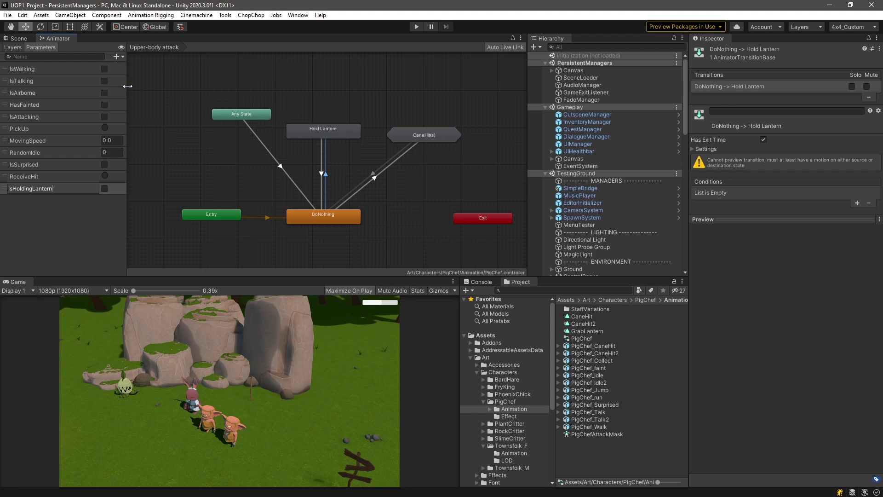
Make IsHoldingLantern the condition on both Hold Lantern transitions
left_click(858, 205)
left_click(755, 195)
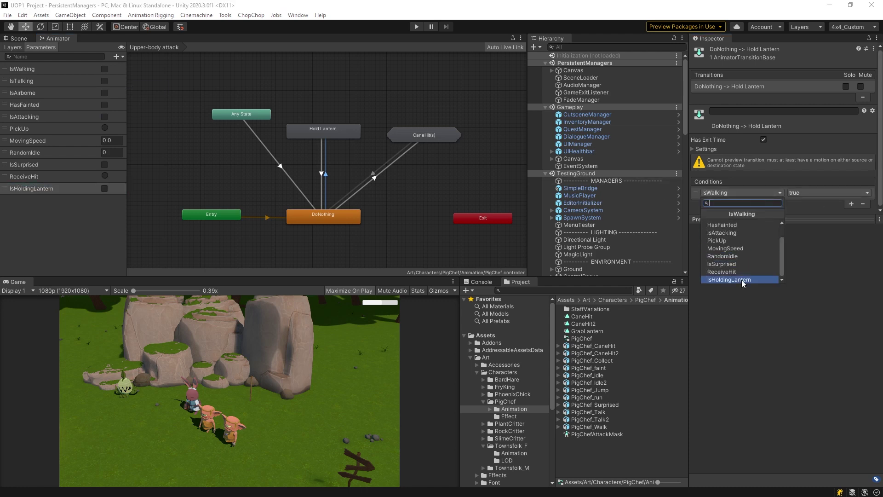
left_click(745, 284)
left_click(323, 174)
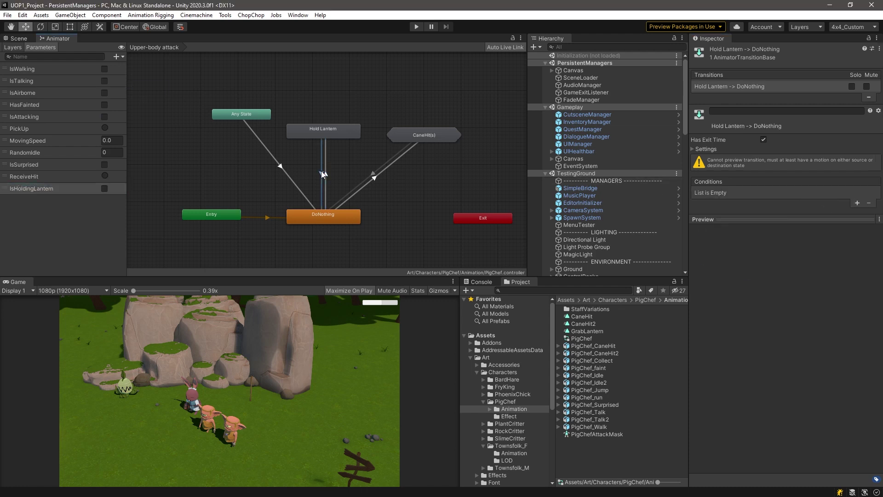
left_click(857, 204)
left_click(756, 194)
left_click(744, 283)
left_click(802, 193)
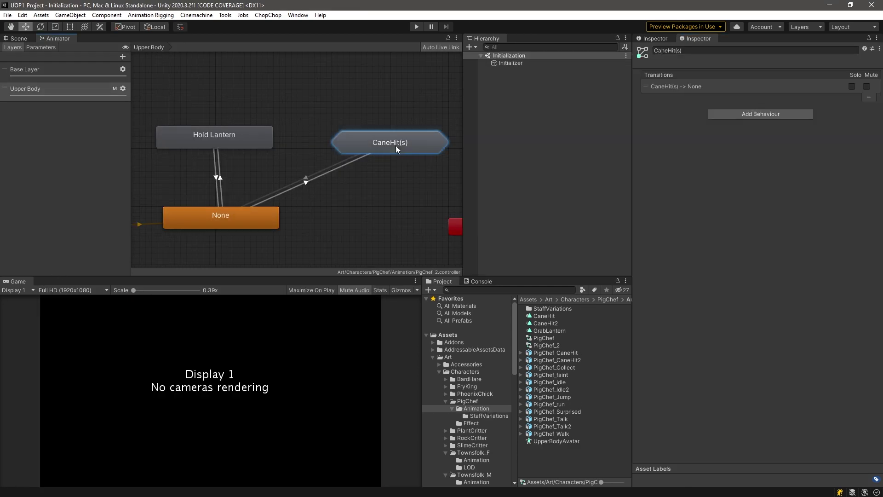
Open the CaneHit(s) sub-state machine, inspect CaneHit2, then select PigChef(Clone) during play
double_click(396, 146)
scroll(300, 201, "up", 2)
left_click(303, 178)
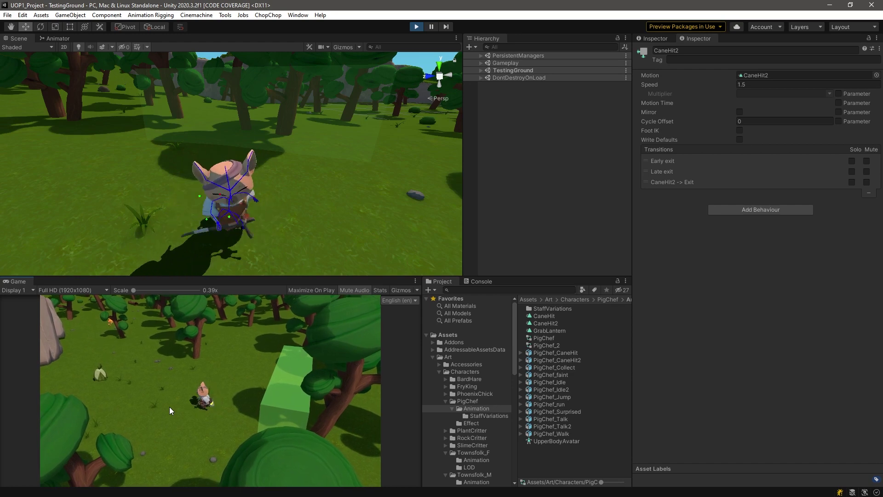
left_click(207, 393)
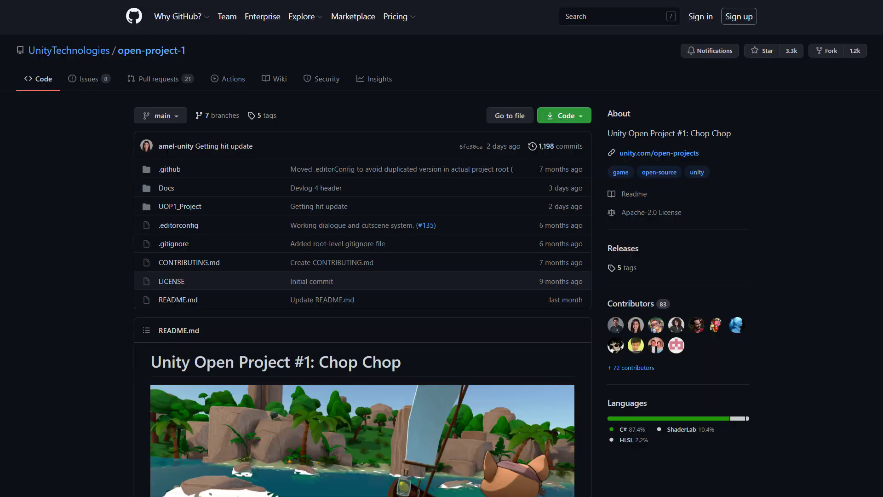
scroll(442, 276, "down", 3)
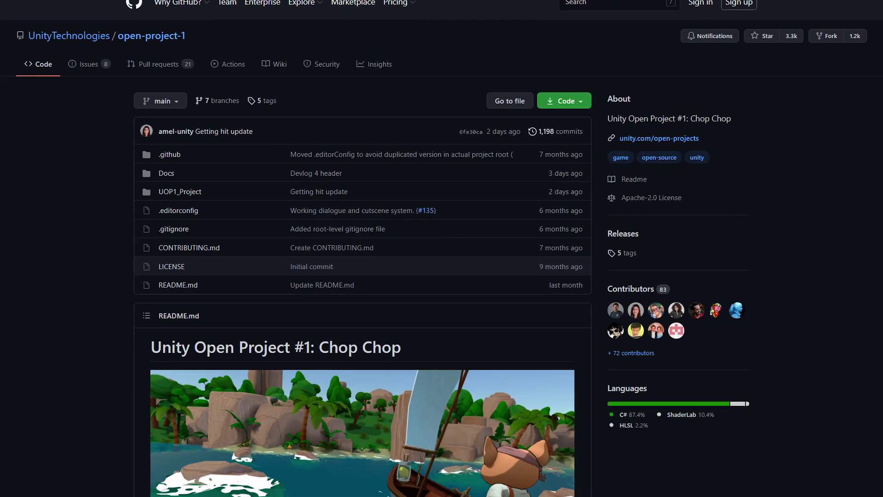
scroll(442, 276, "down", 3)
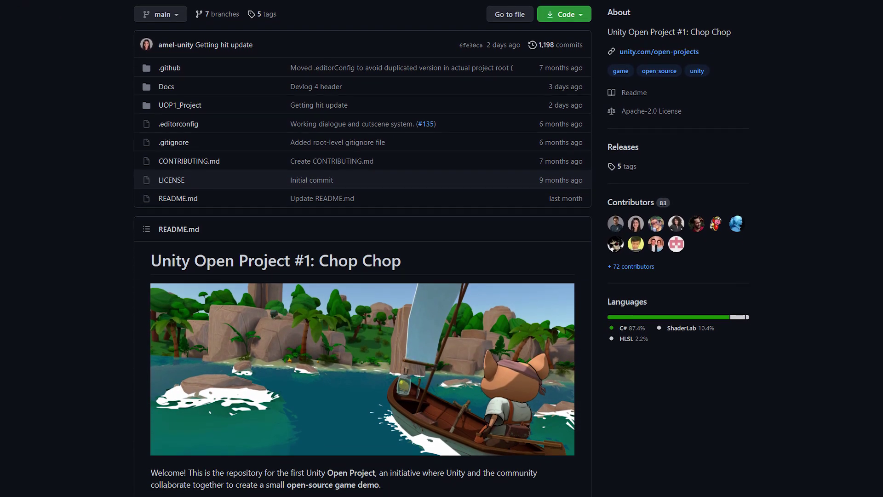
scroll(441, 276, "down", 3)
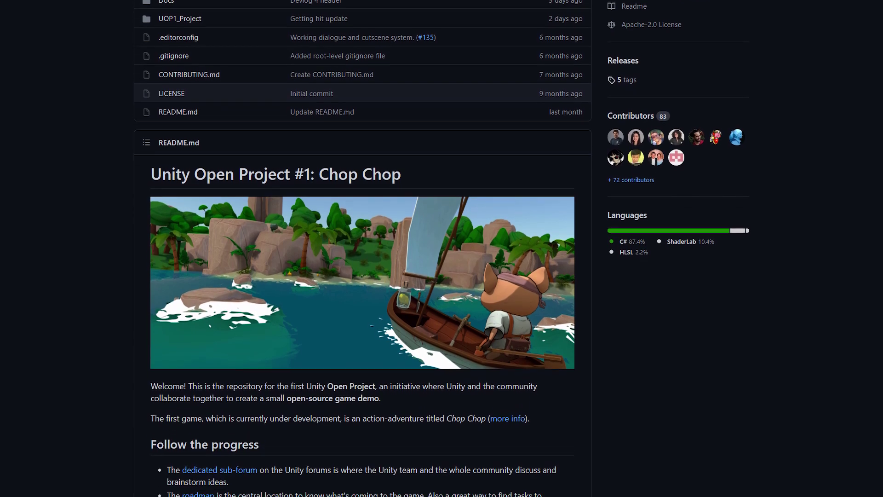
scroll(442, 276, "down", 1)
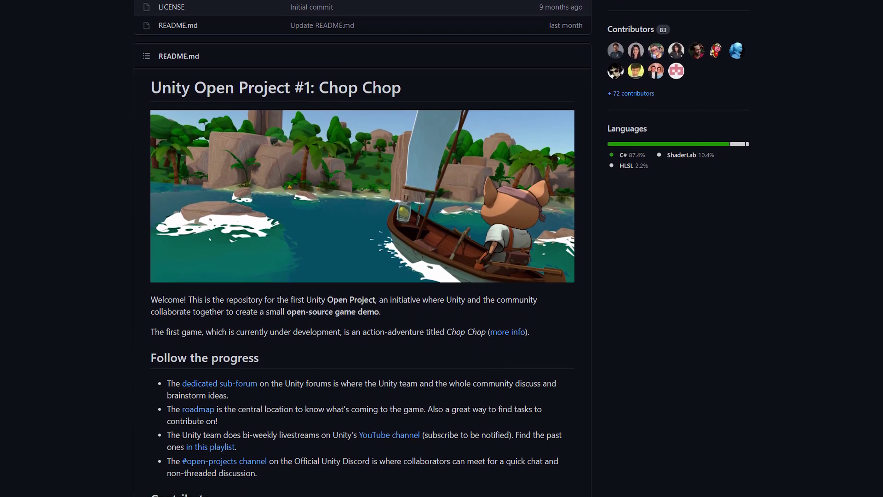
scroll(442, 276, "down", 1)
scroll(441, 276, "down", 1)
scroll(442, 276, "down", 1)
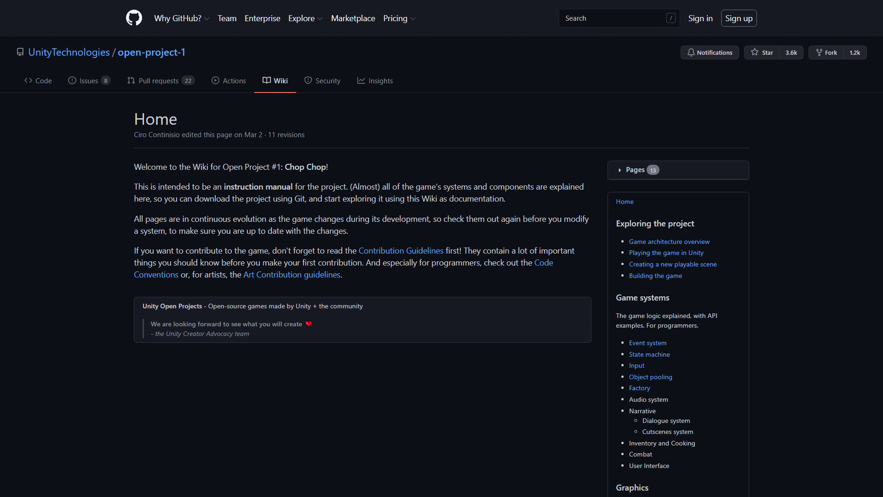